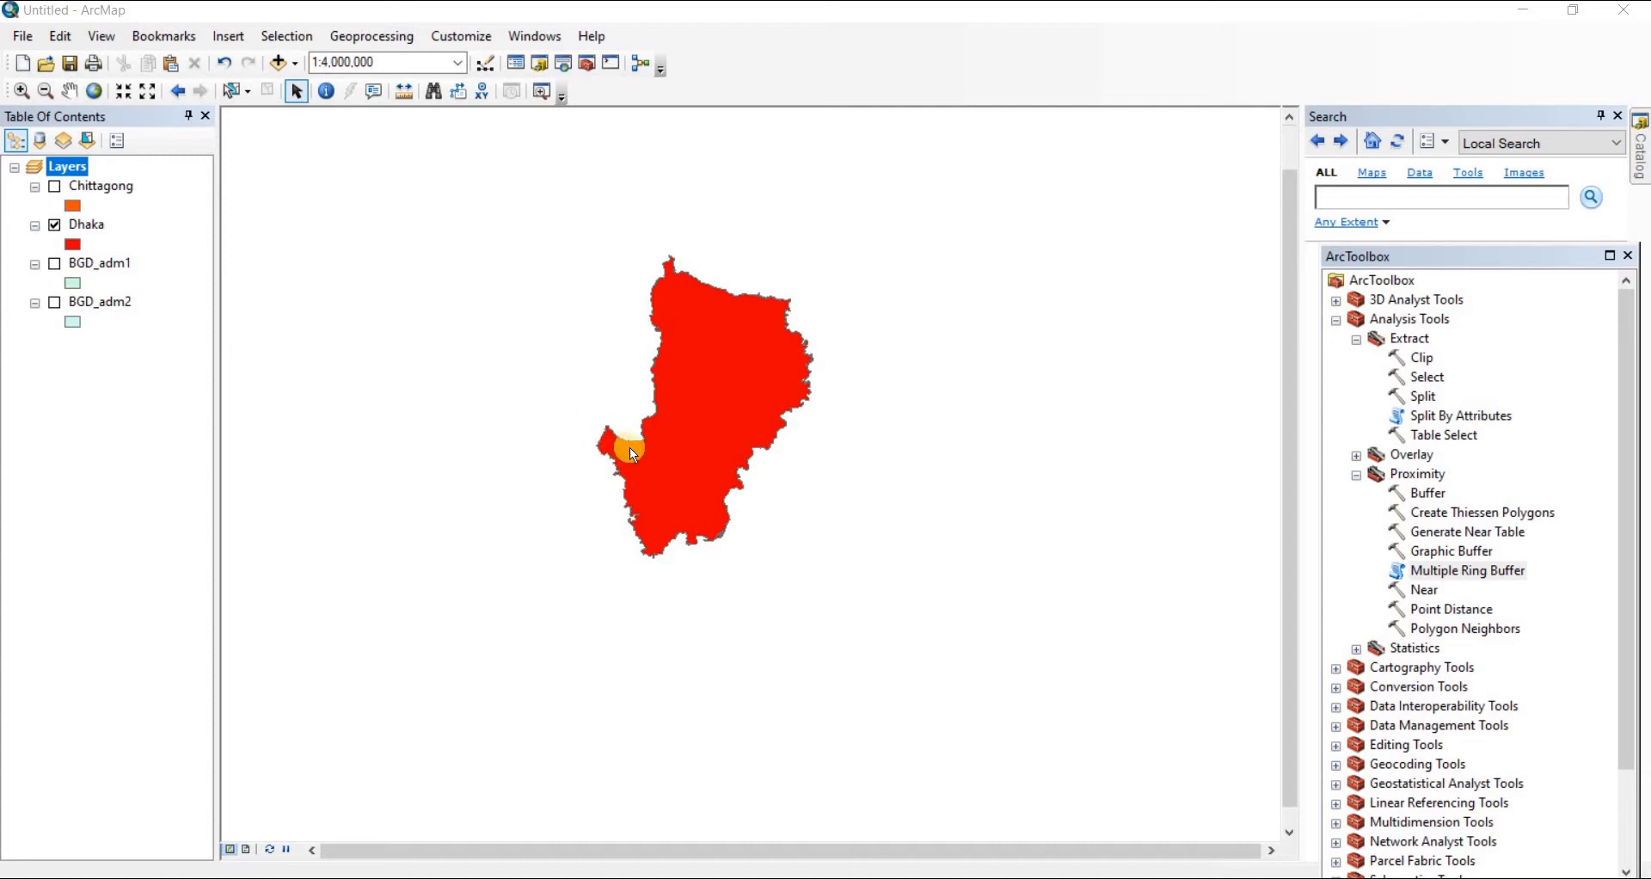
Step: Show the BGD_adm1 layer briefly to view Dhaka within the surrounding divisions, and hide it again
click(56, 264)
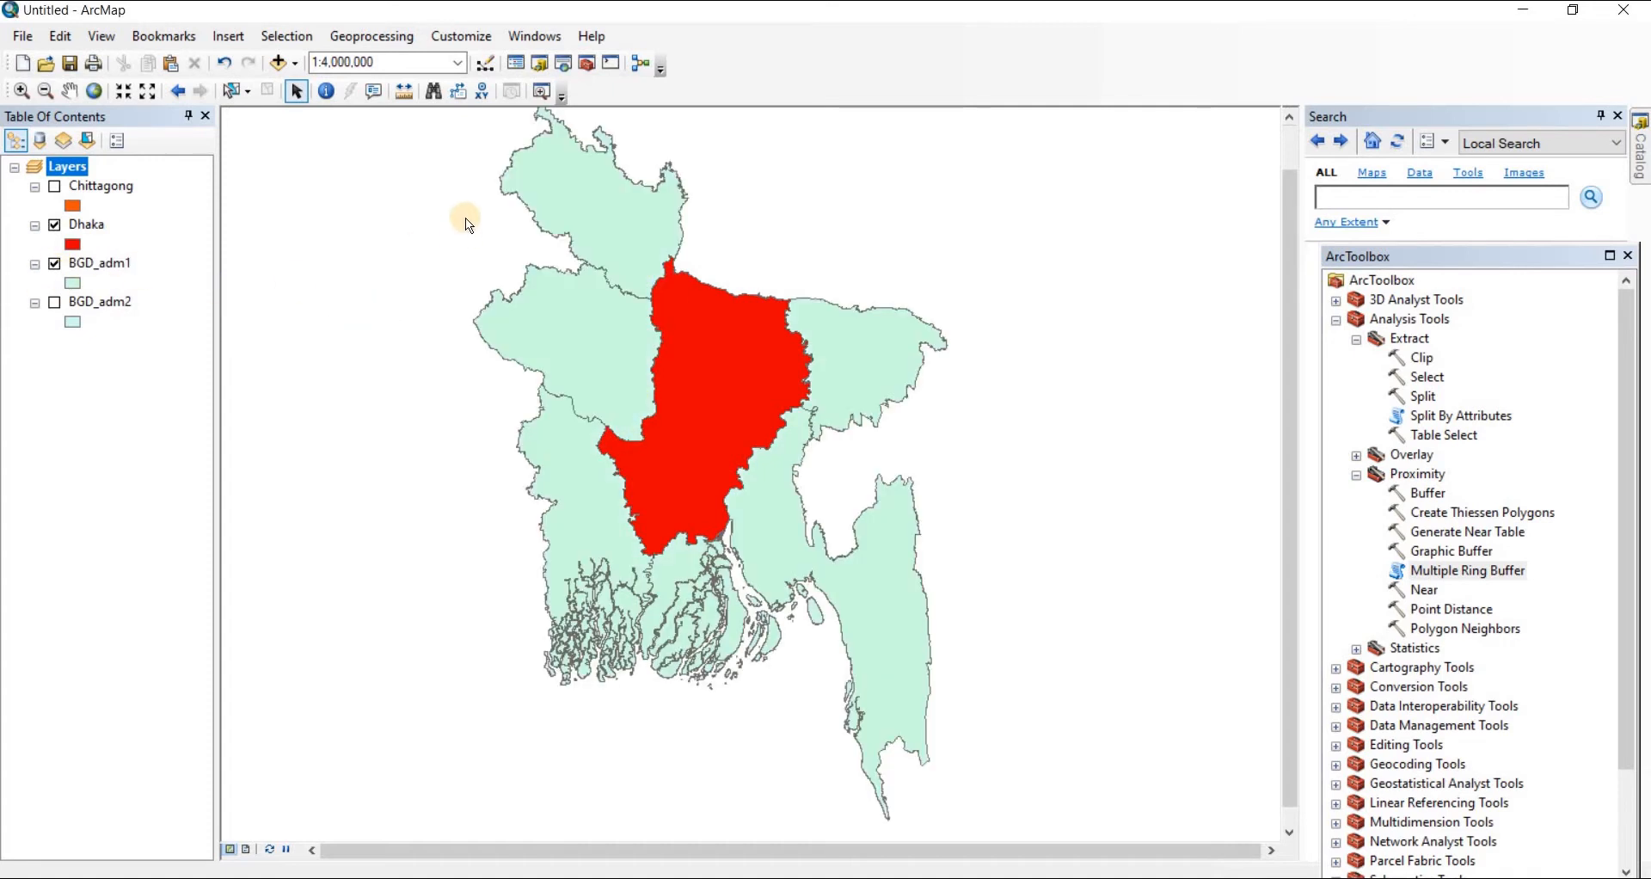
scroll(470, 222, down, 1)
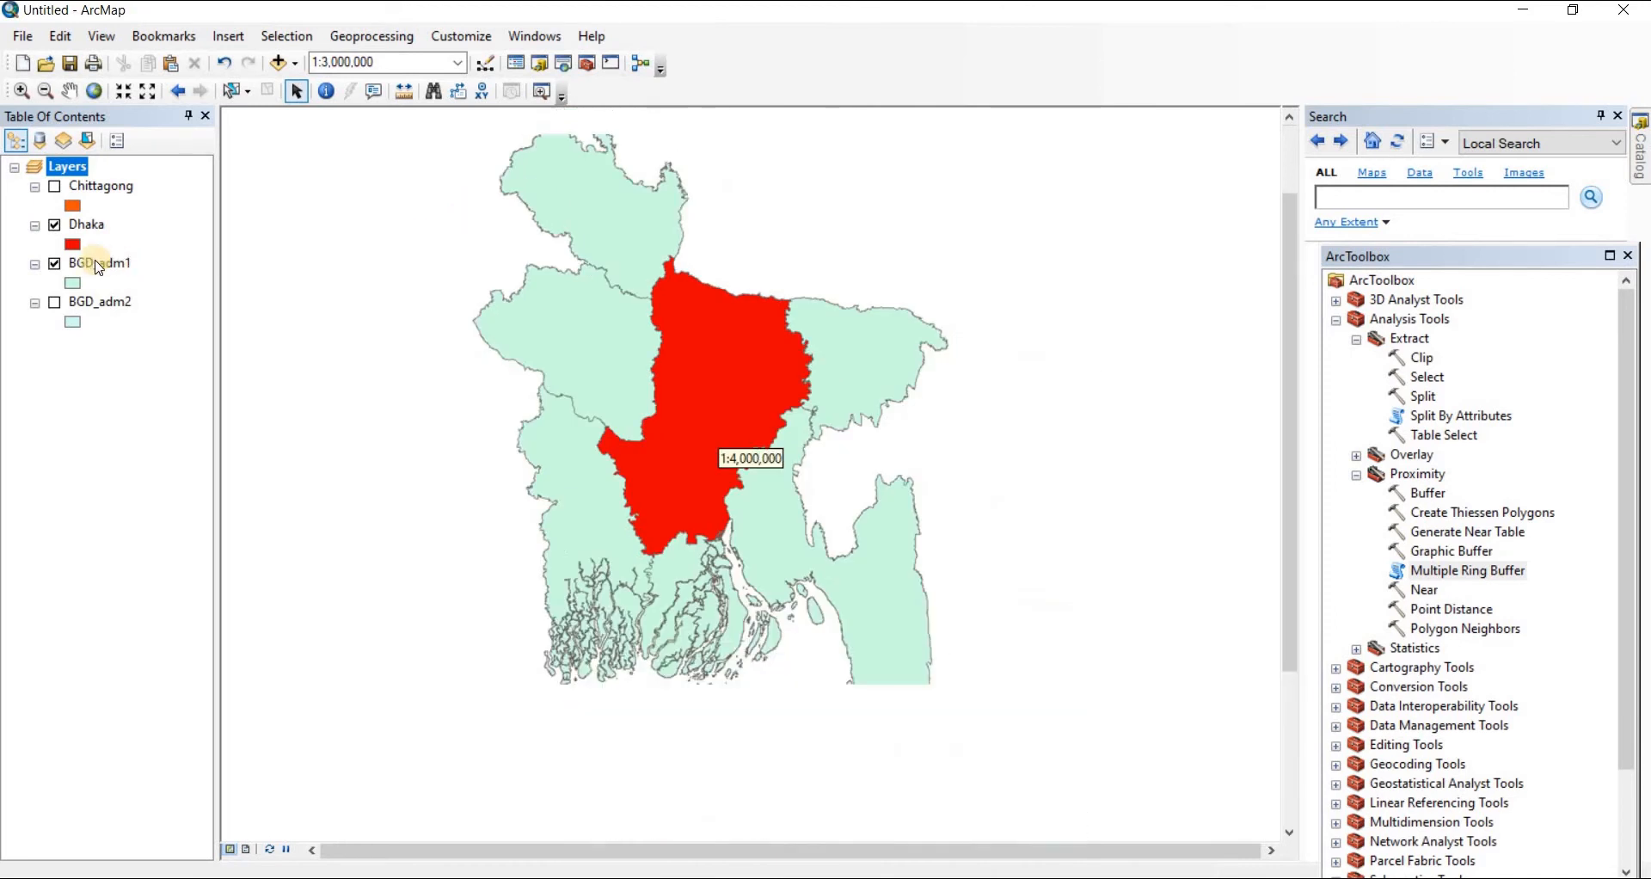
click(56, 264)
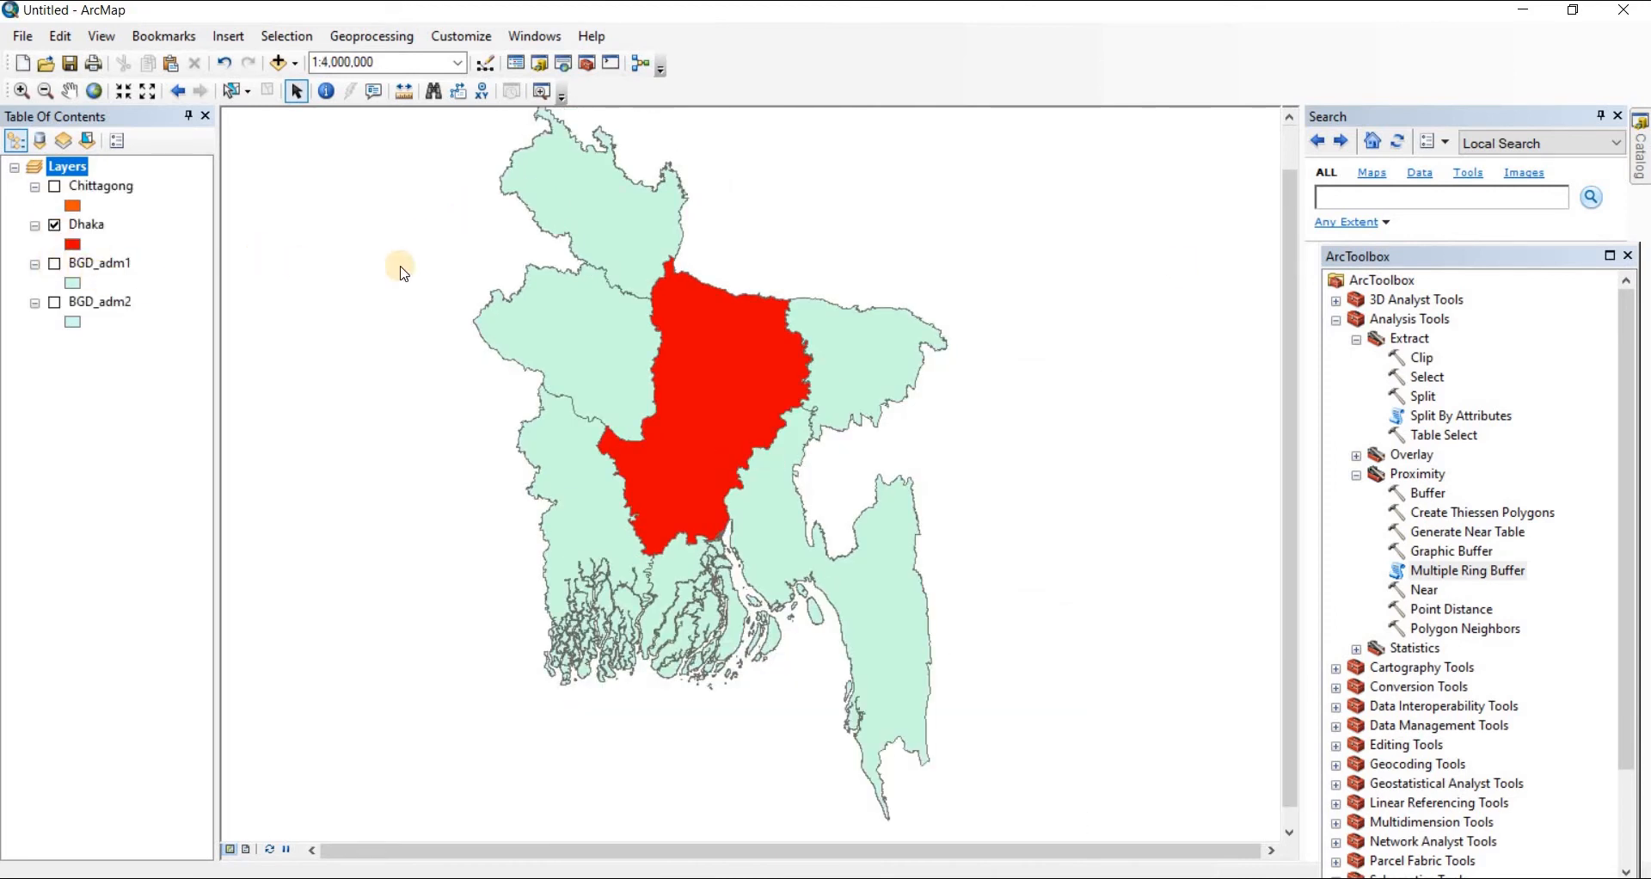
Step: Collapse the Extract toolset, reopen ArcToolbox and expand the Proximity toolset under Analysis Tools
click(1357, 475)
click(1359, 341)
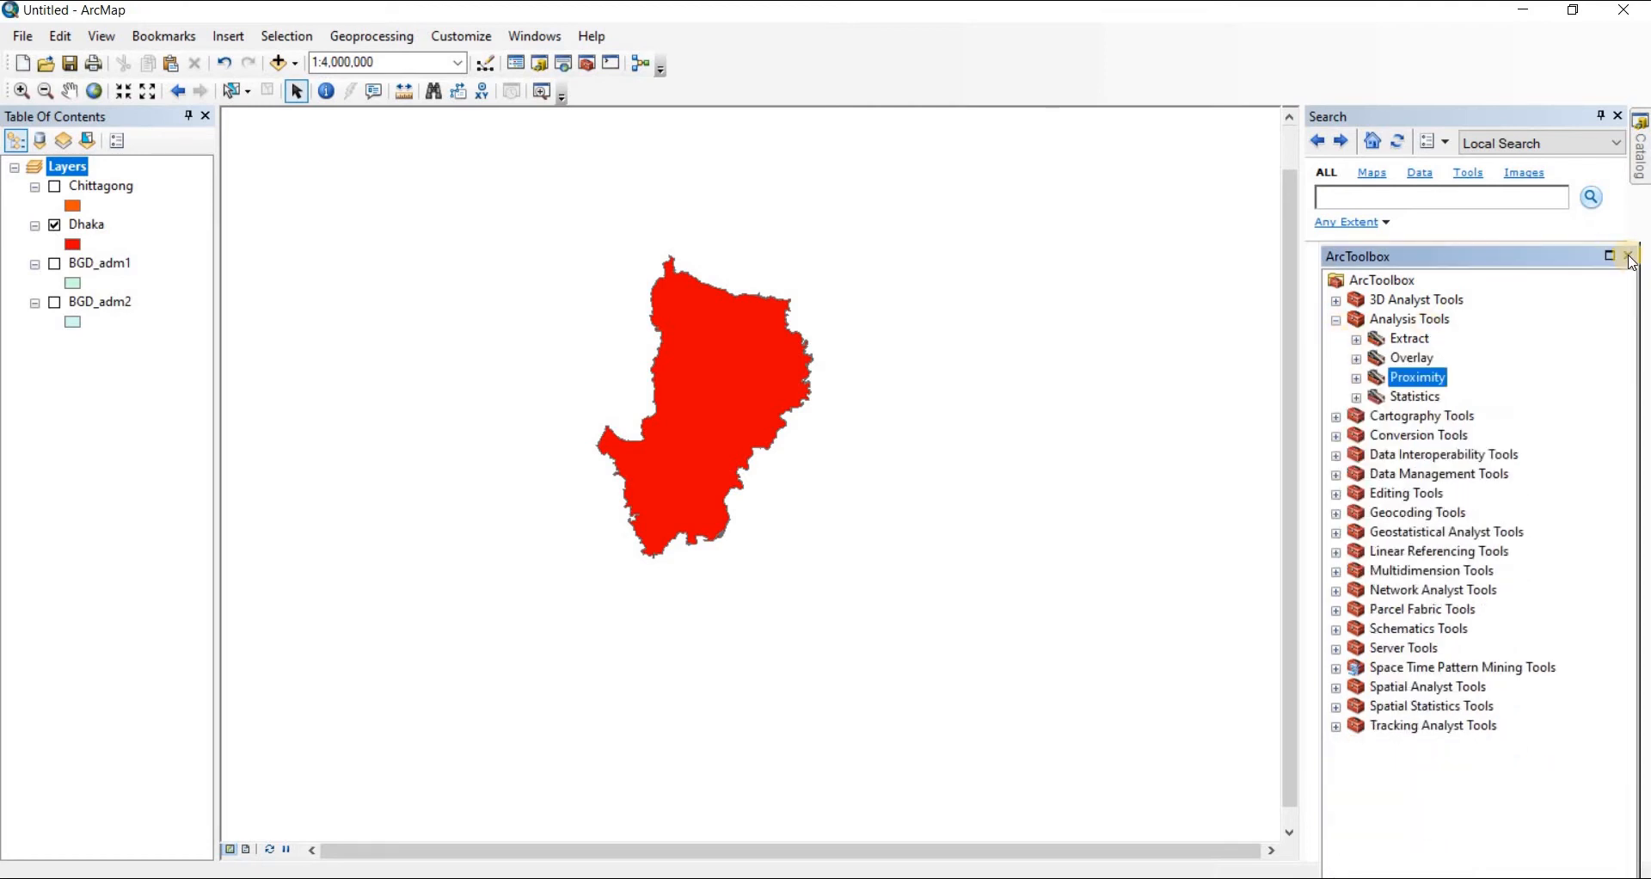
click(589, 65)
click(591, 67)
click(1357, 379)
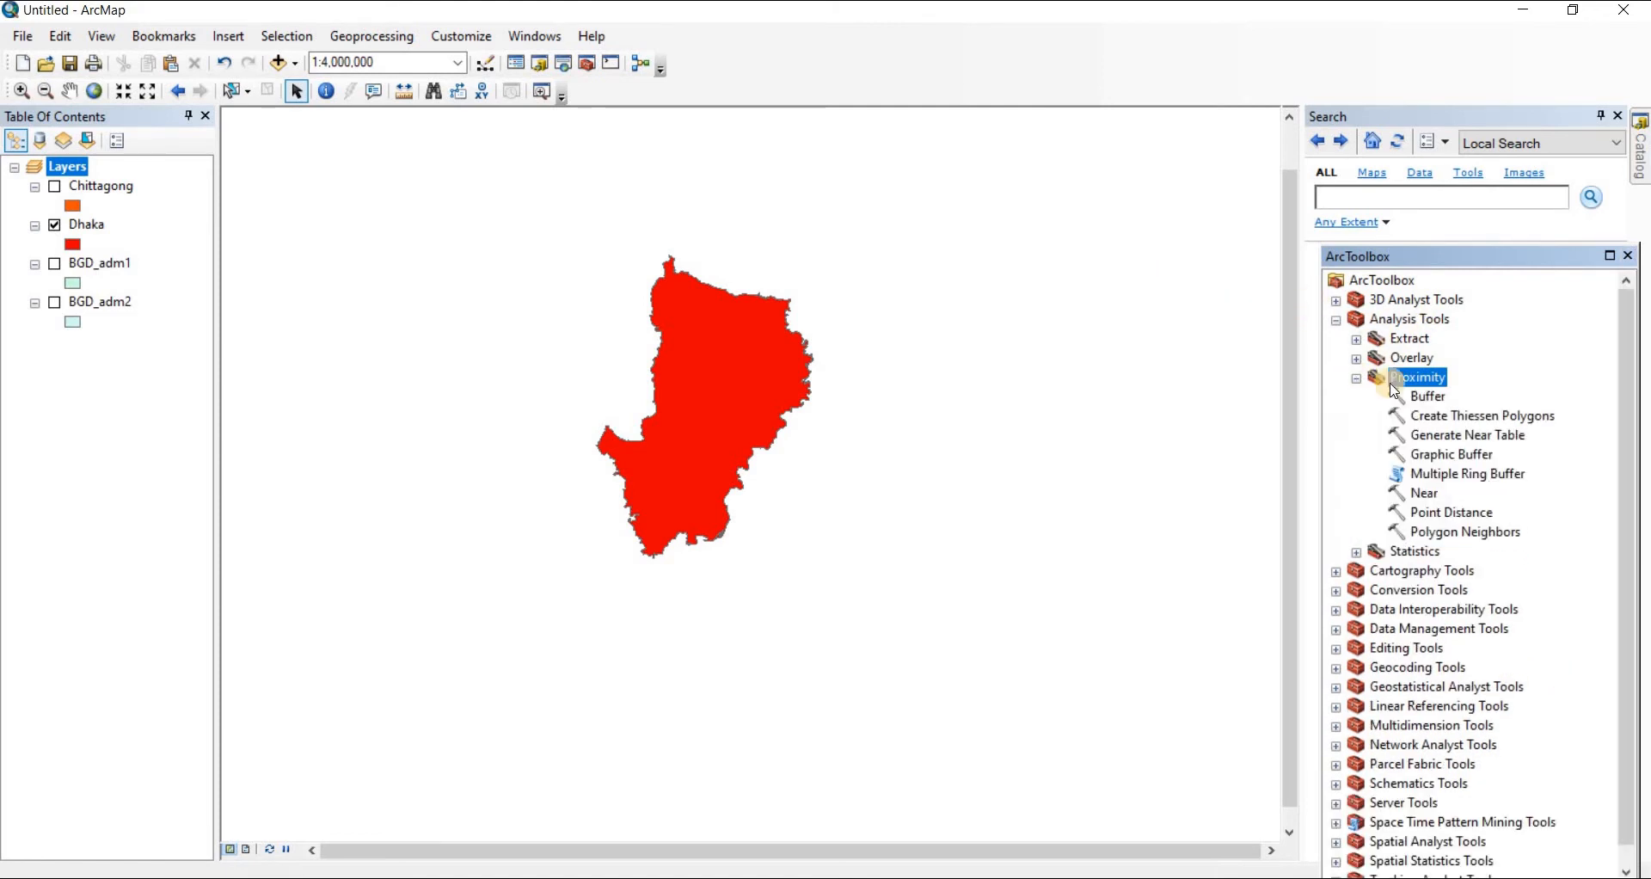
Step: Run the Buffer tool on the Dhaka layer with a linear distance of 2 kilometers
double_click(1434, 401)
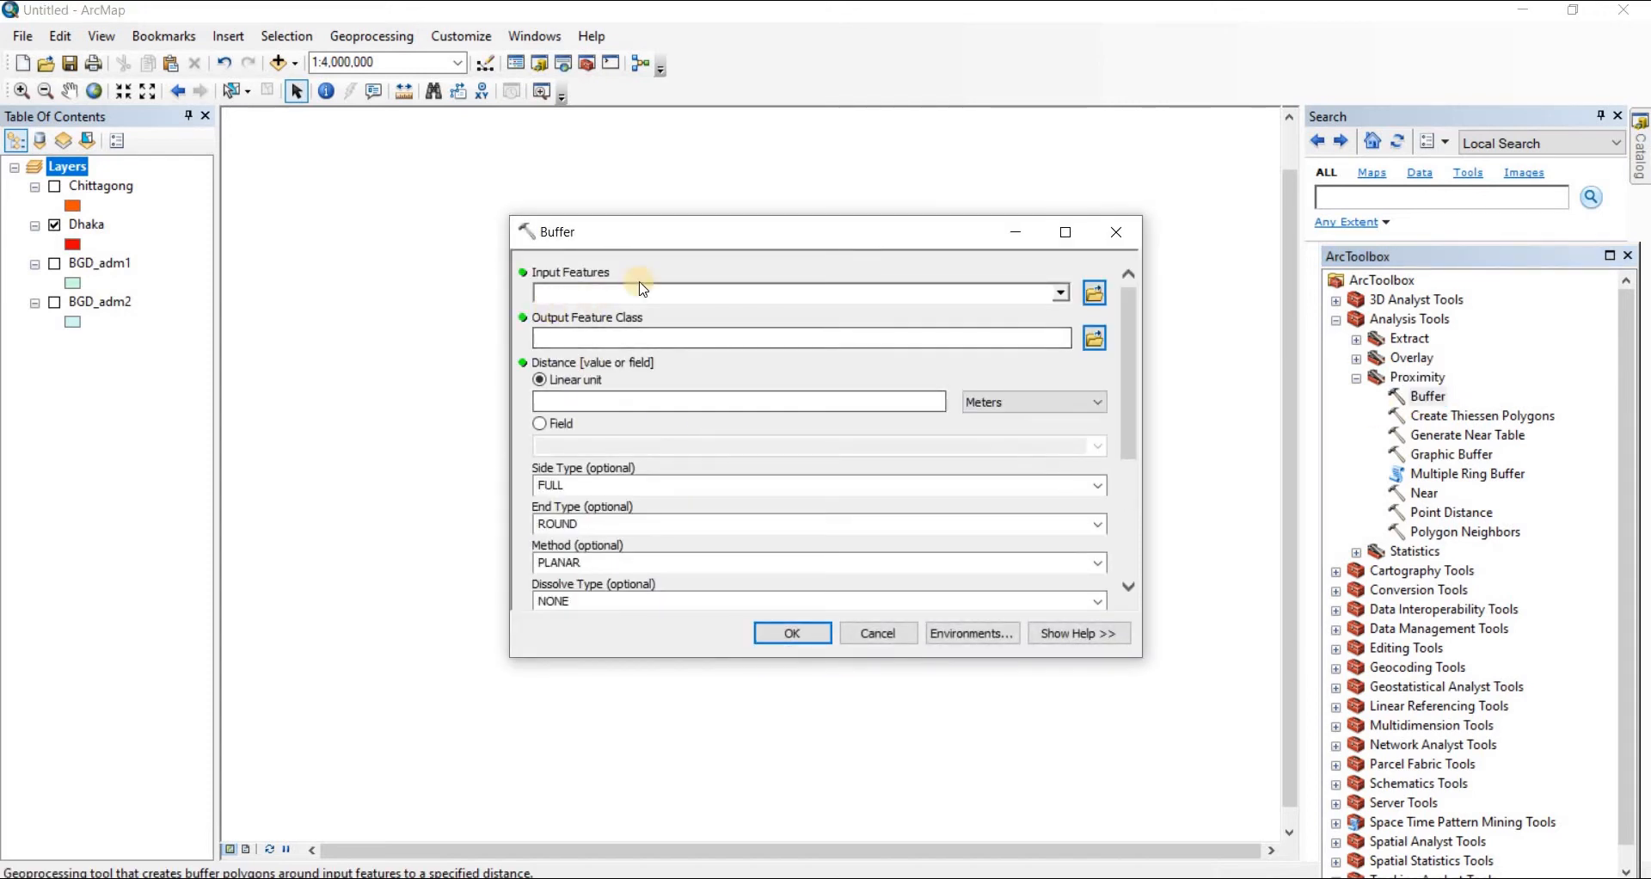
click(1062, 301)
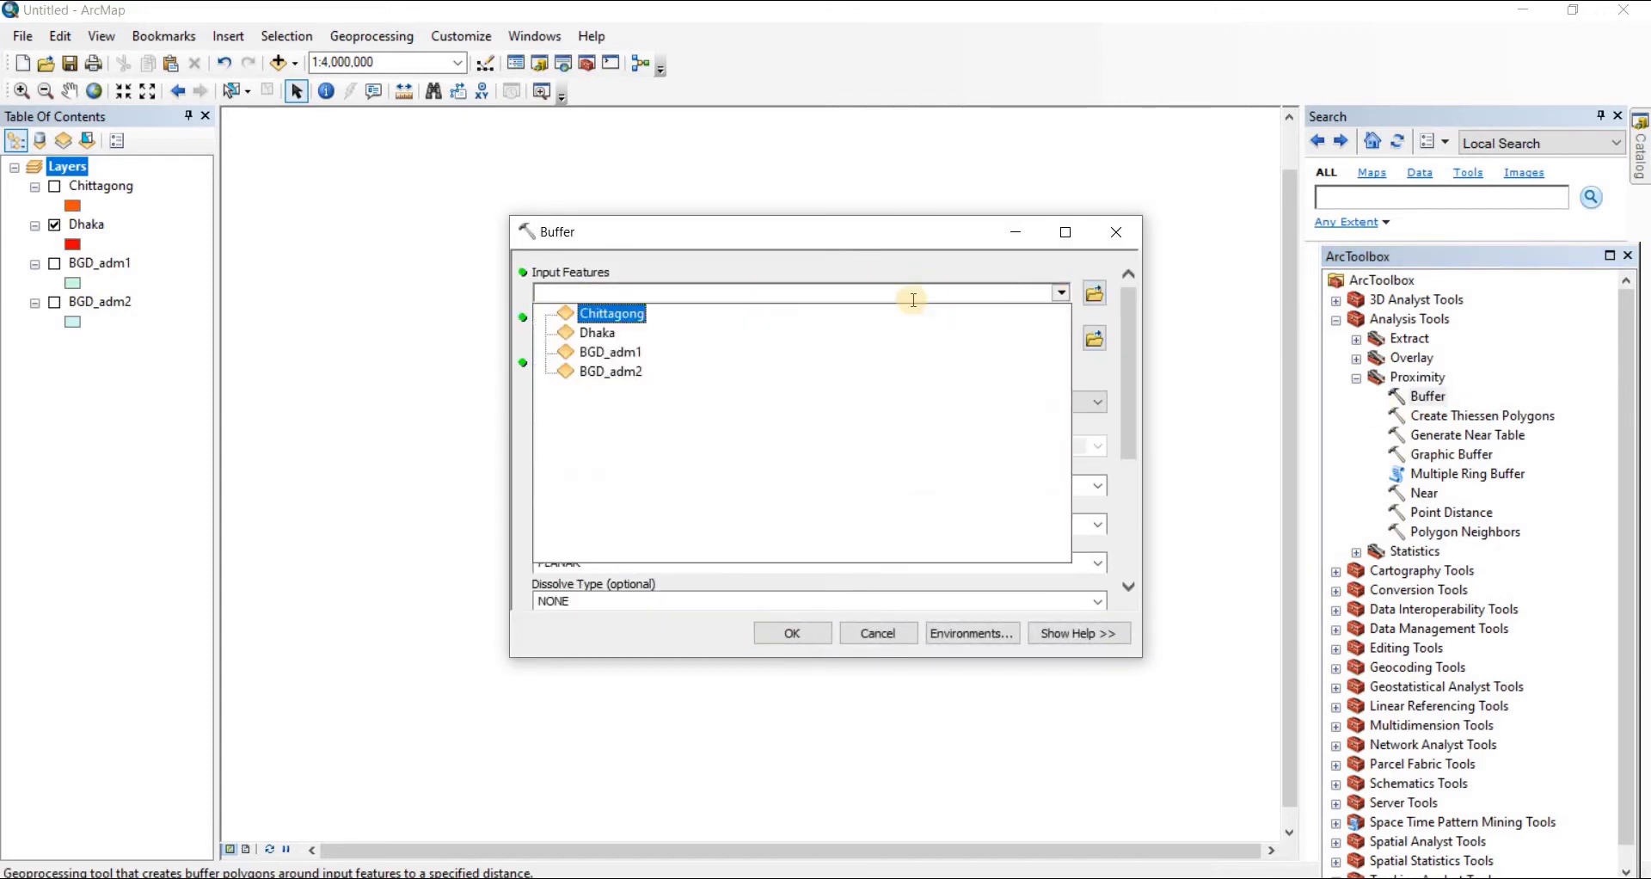
click(606, 329)
drag(661, 252, 1071, 188)
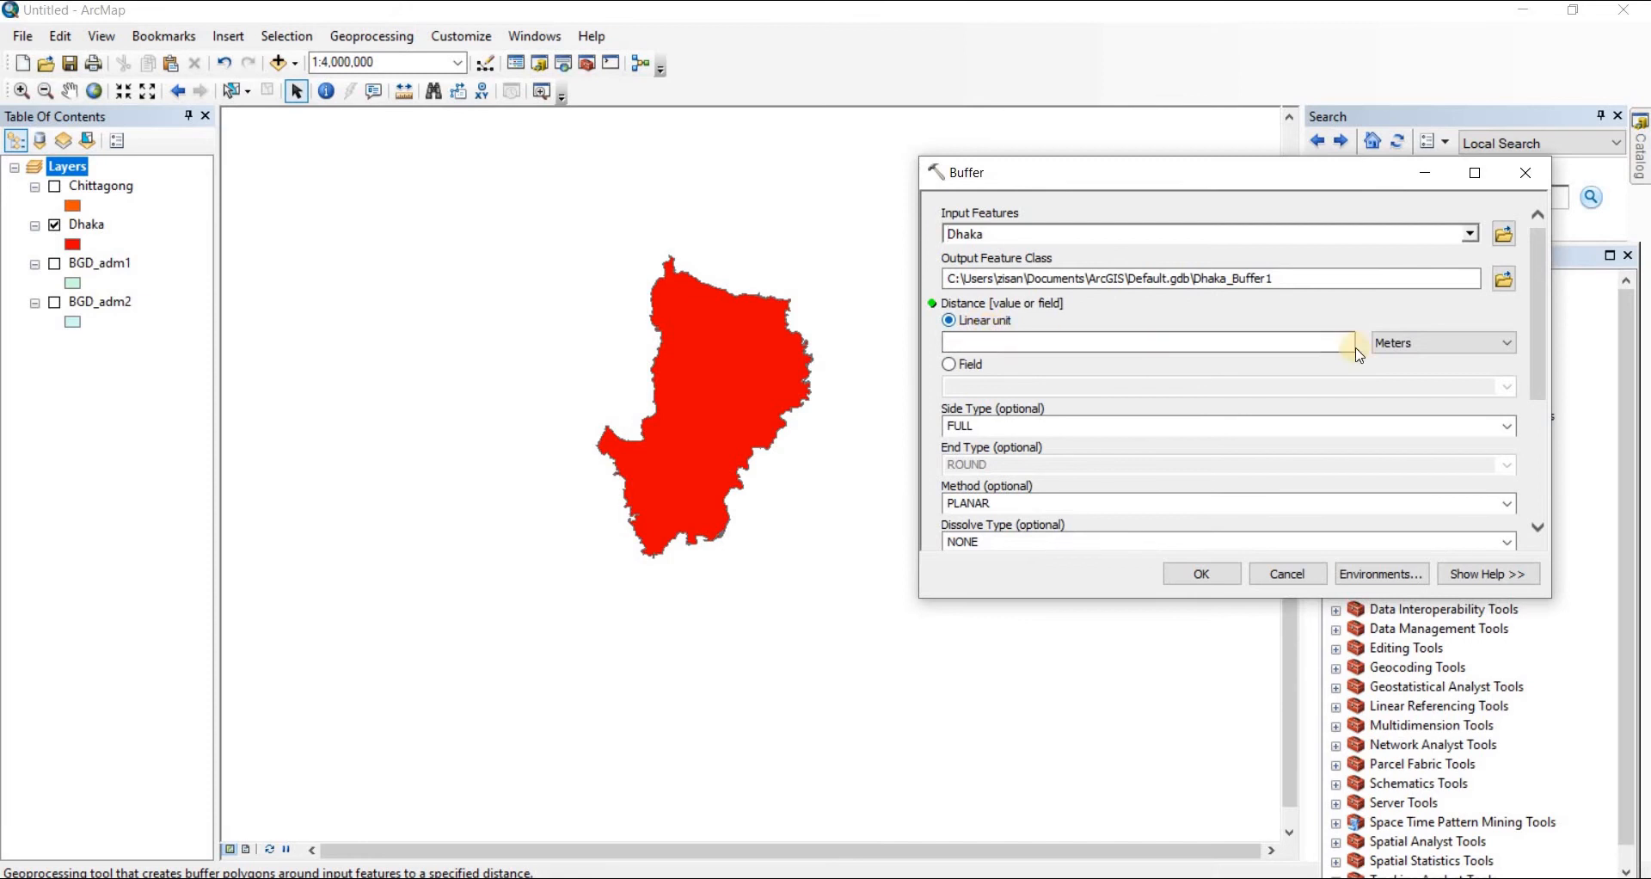
click(1508, 344)
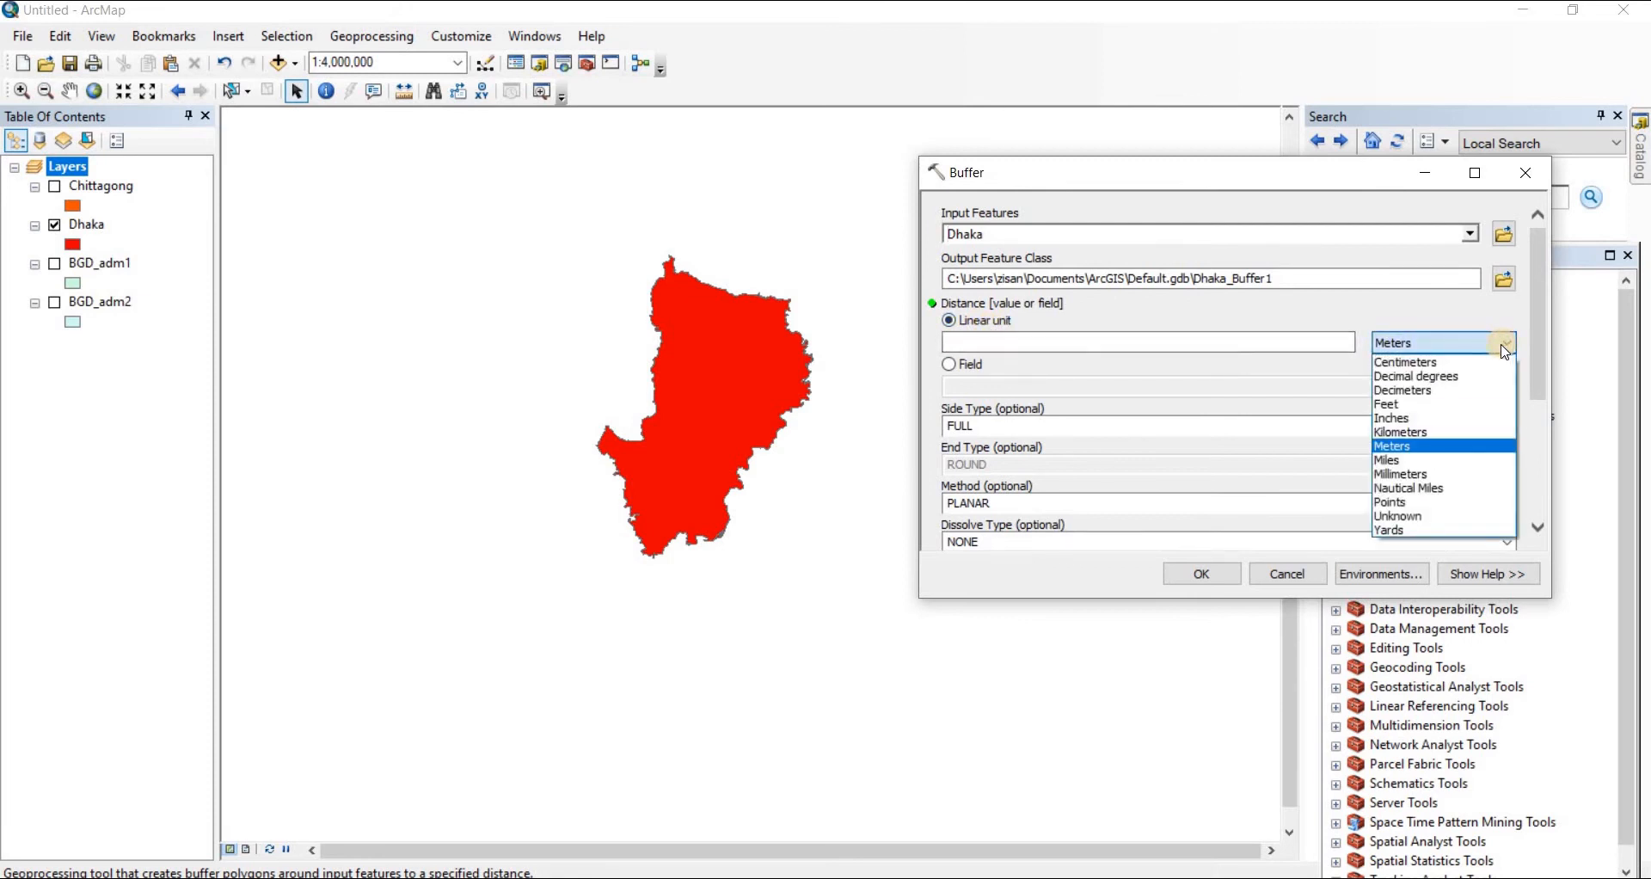
click(1438, 432)
click(1253, 342)
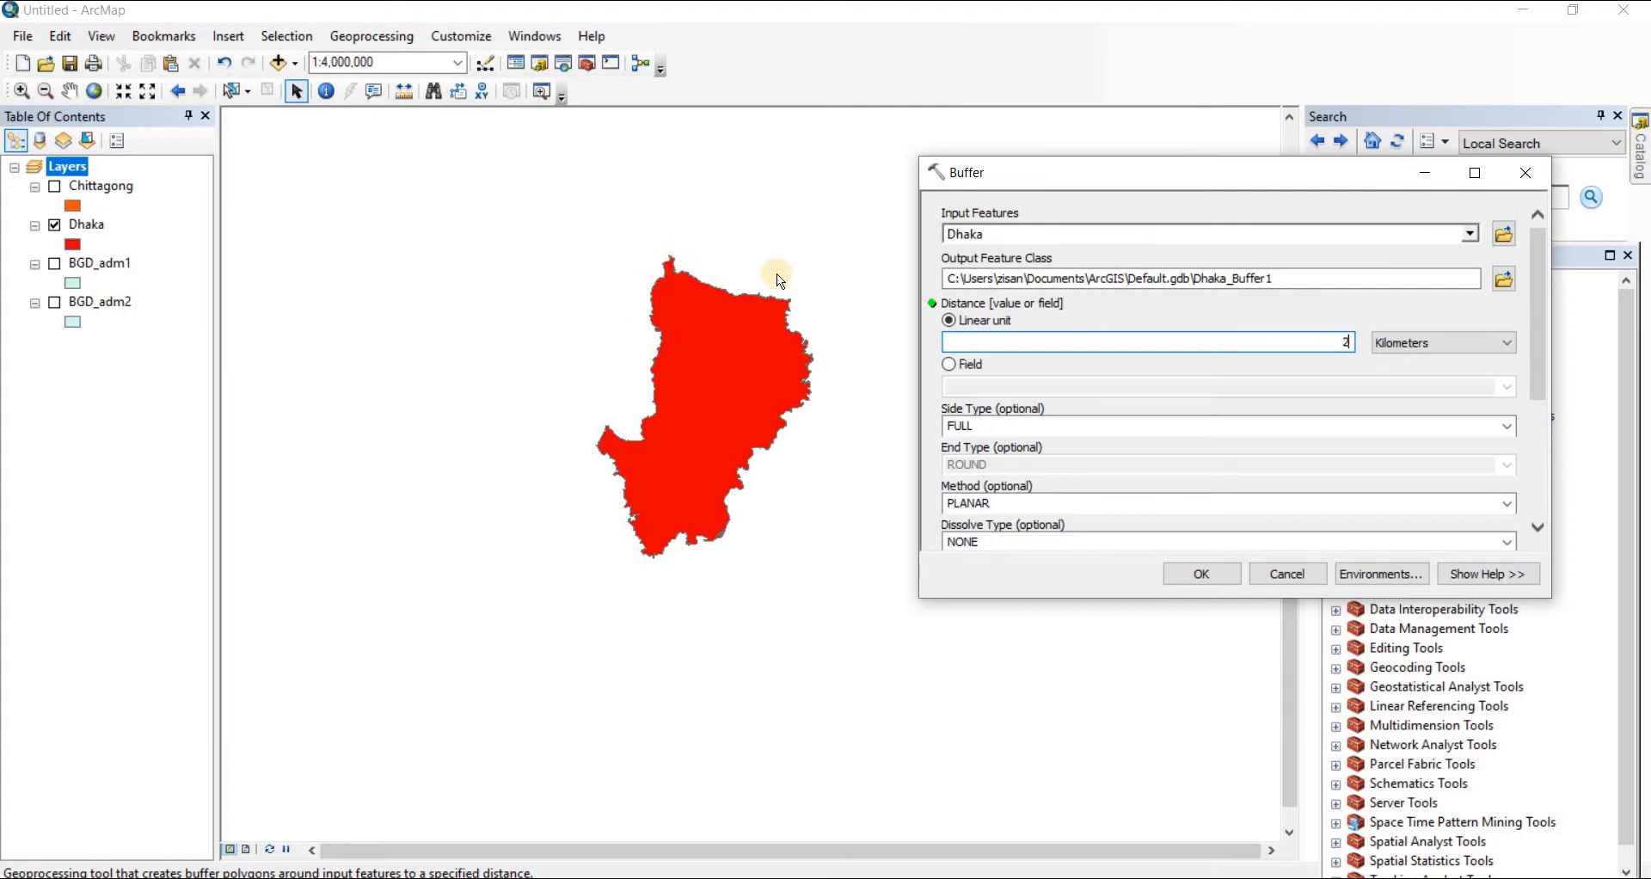
click(1202, 575)
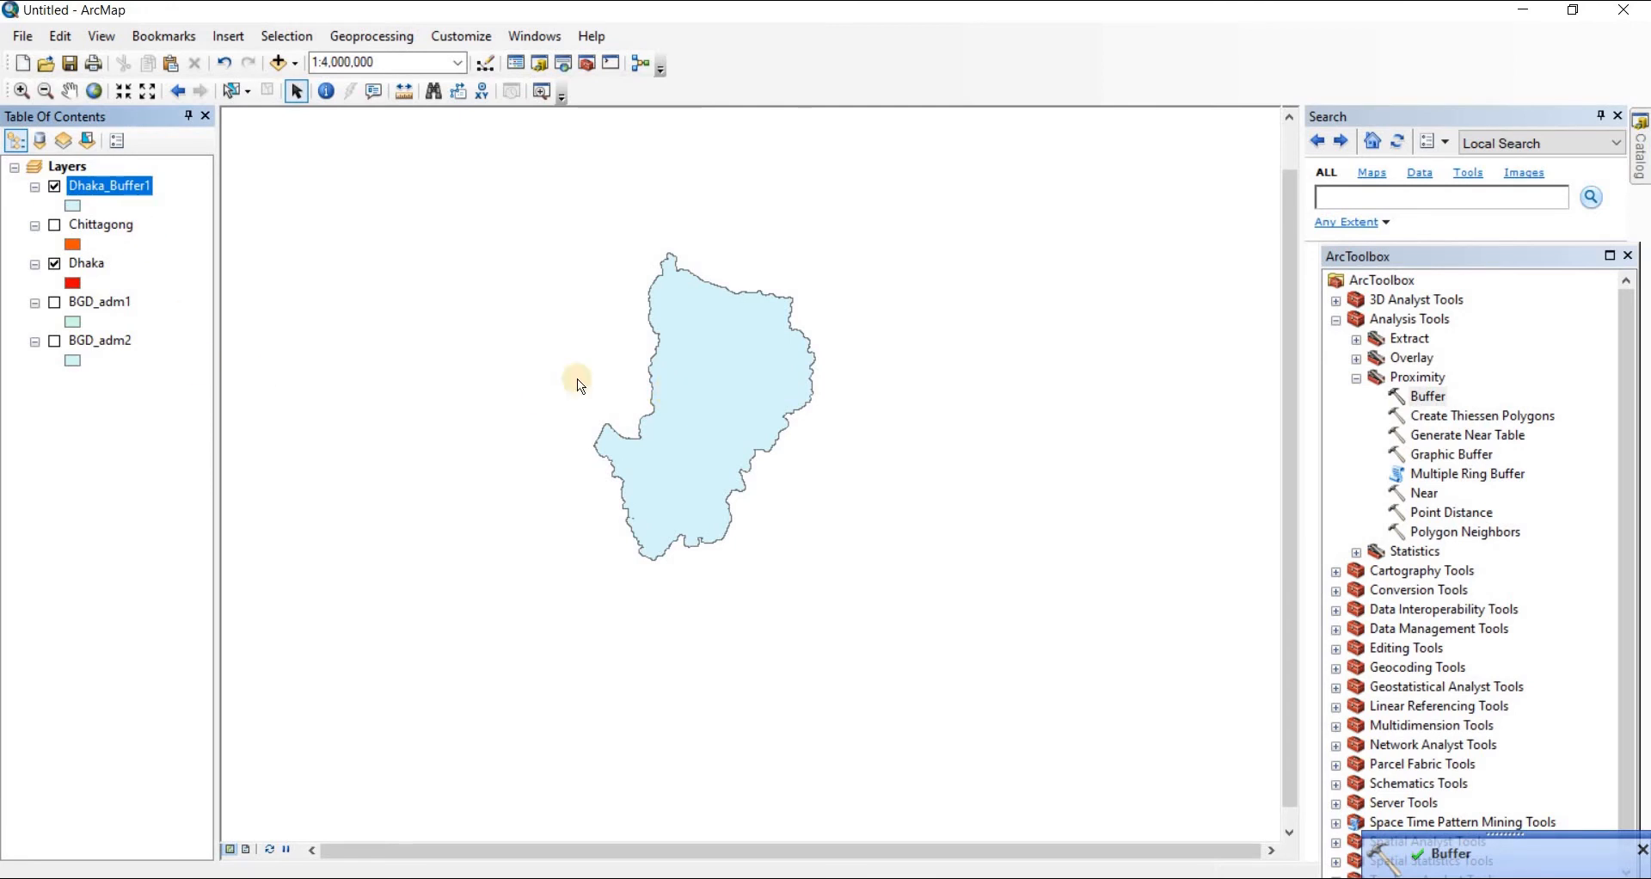
Step: Compare the extents of Dhaka_Buffer1 and Dhaka by switching the layers off and on
scroll(670, 395, down, 2)
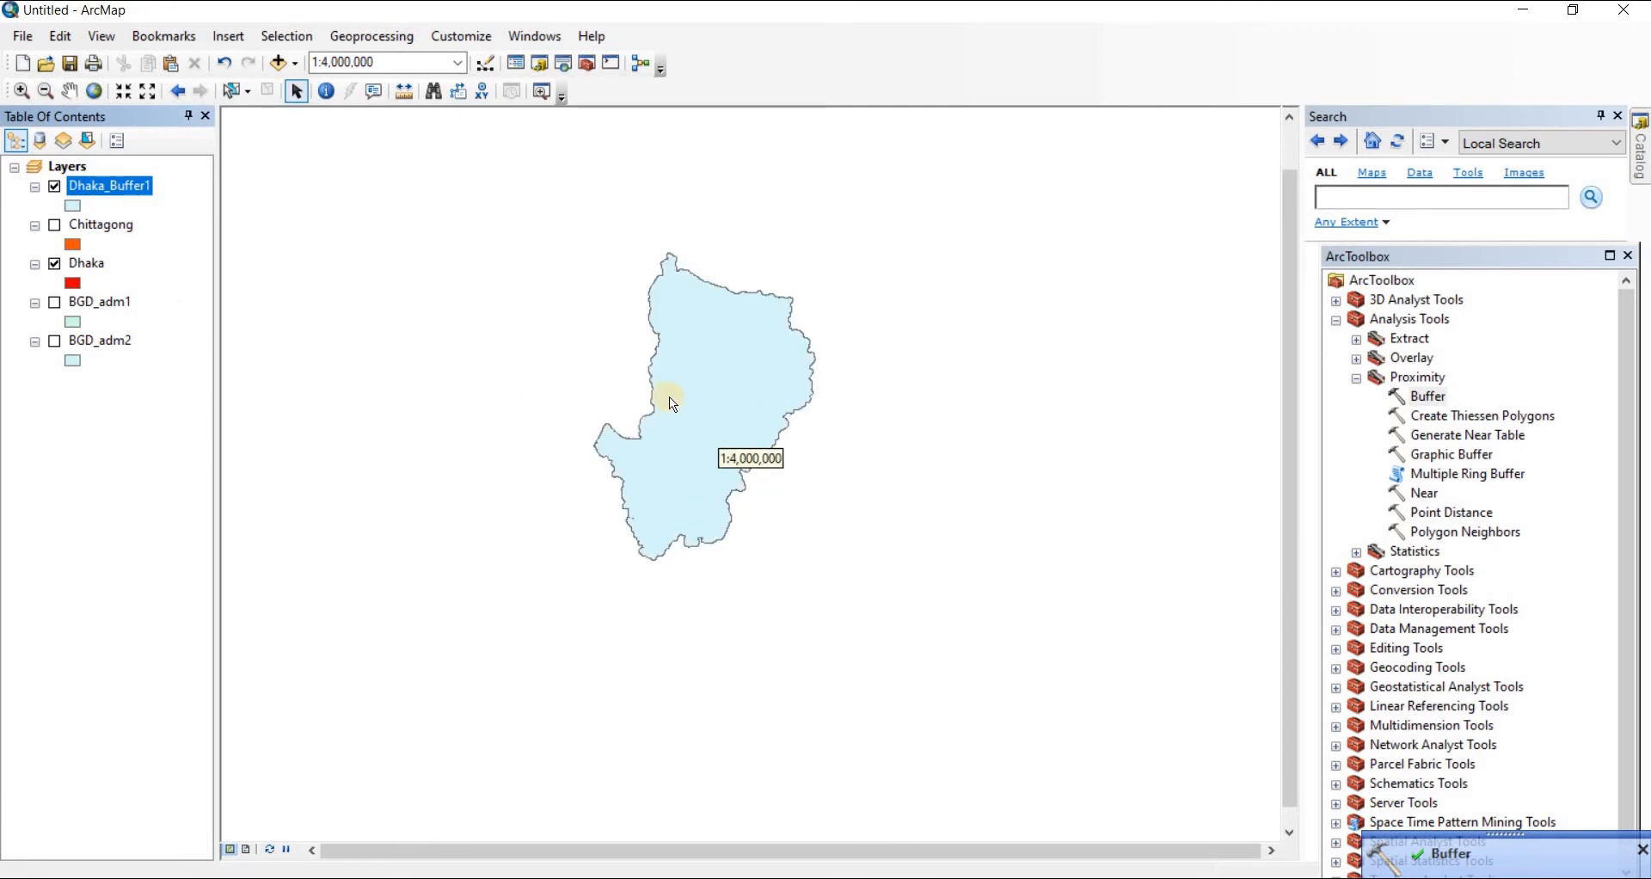
click(56, 264)
click(55, 186)
click(55, 264)
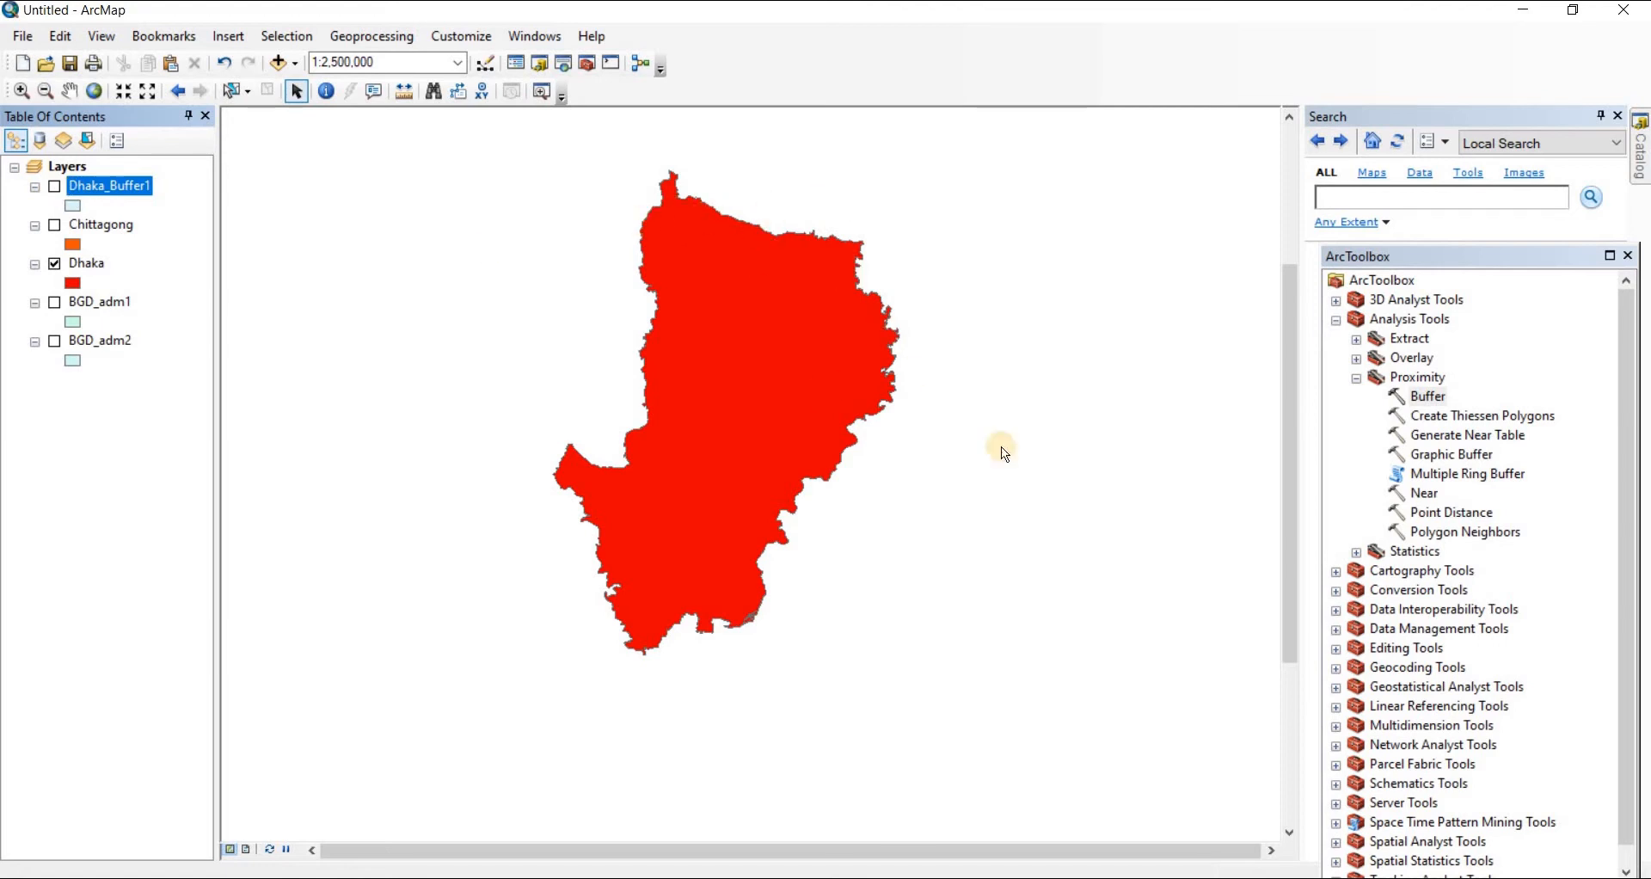
click(56, 187)
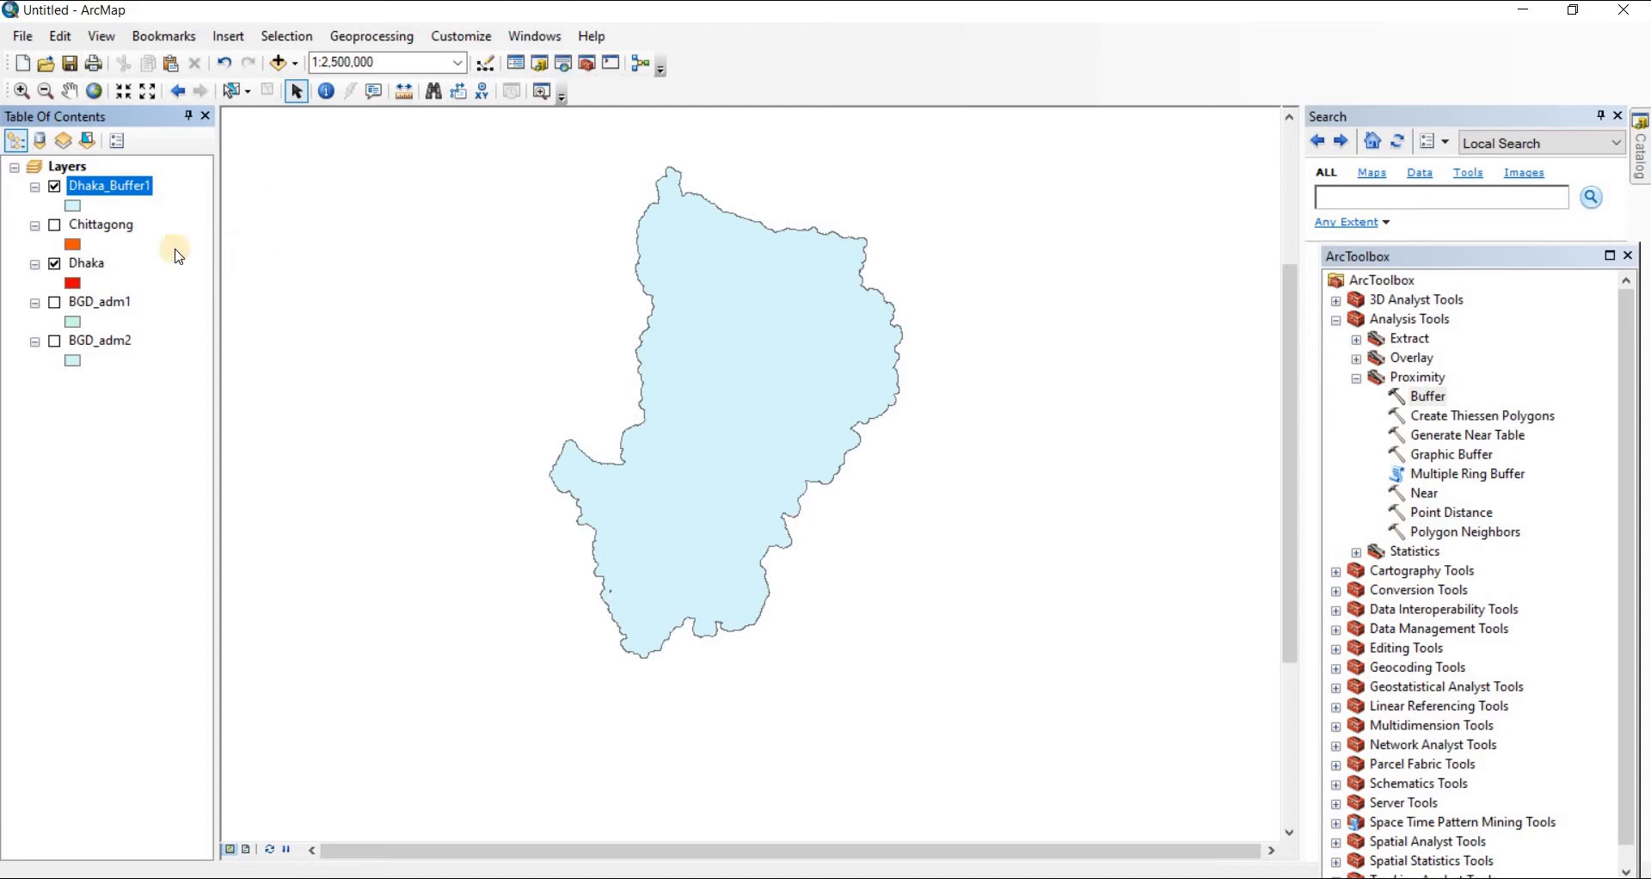
Step: Show the BGD_adm1 layer, compare Dhaka with and without its buffer, and leave Dhaka_Buffer1 hidden
click(55, 302)
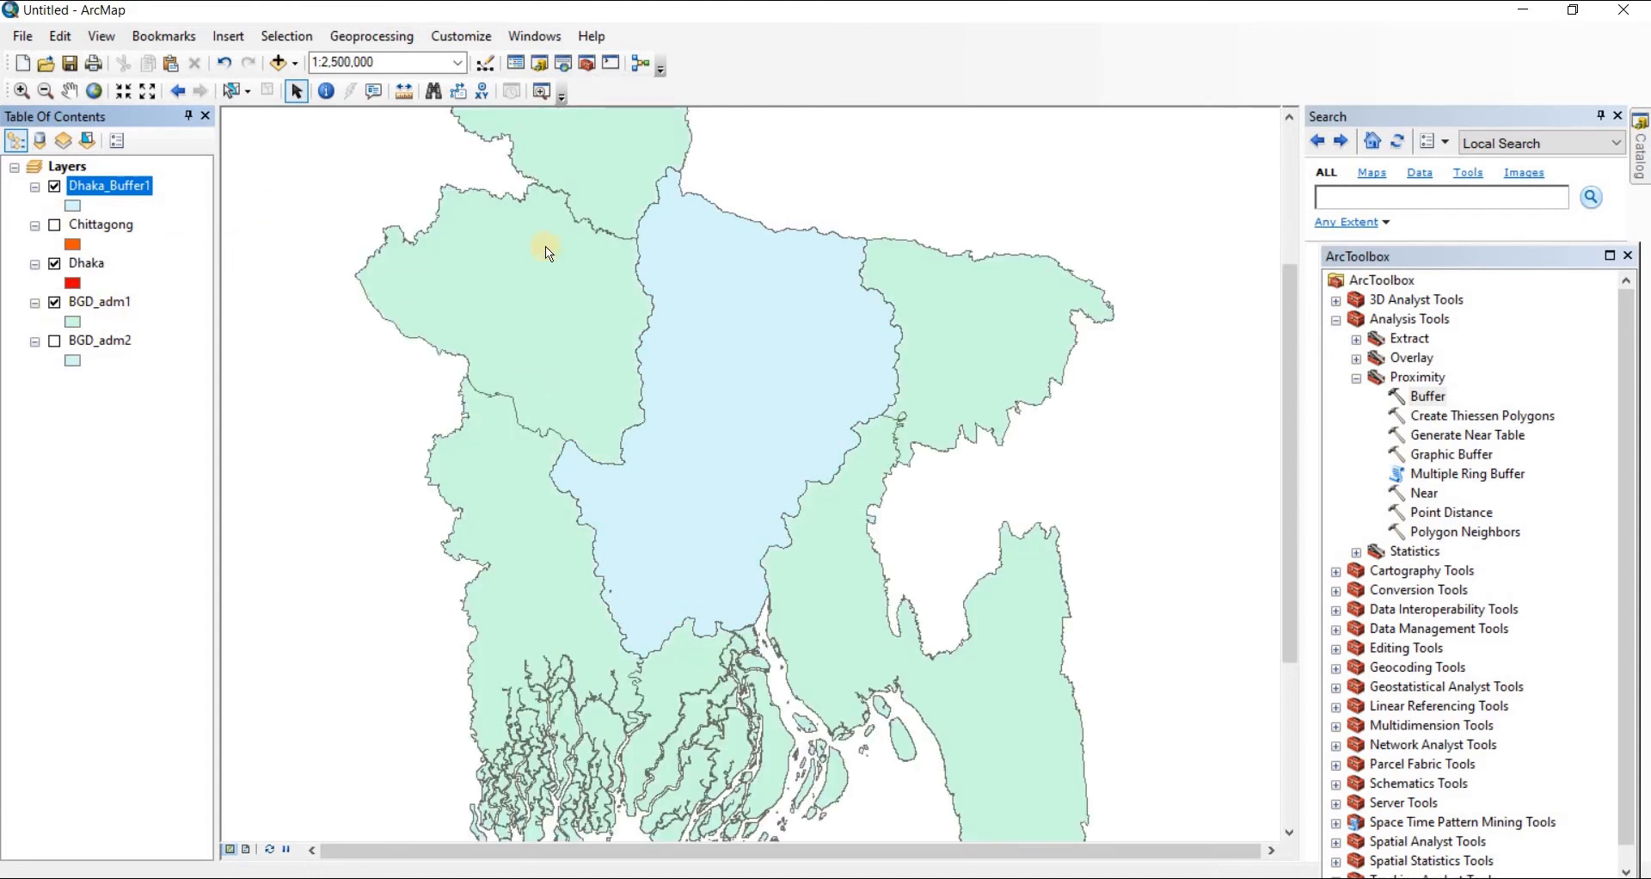
click(55, 185)
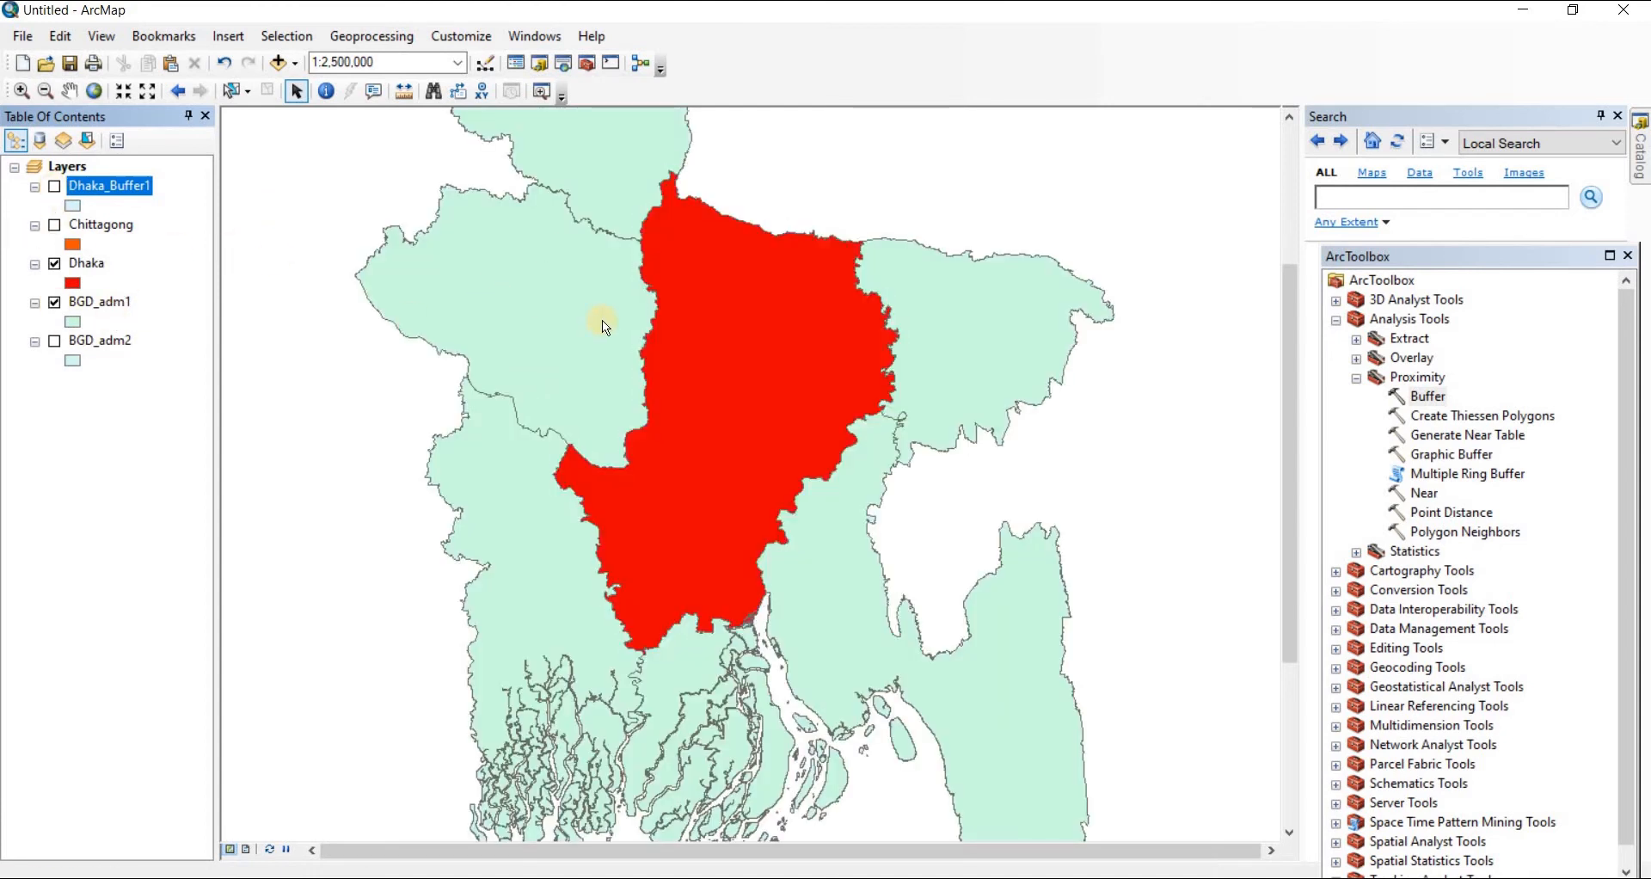
click(55, 186)
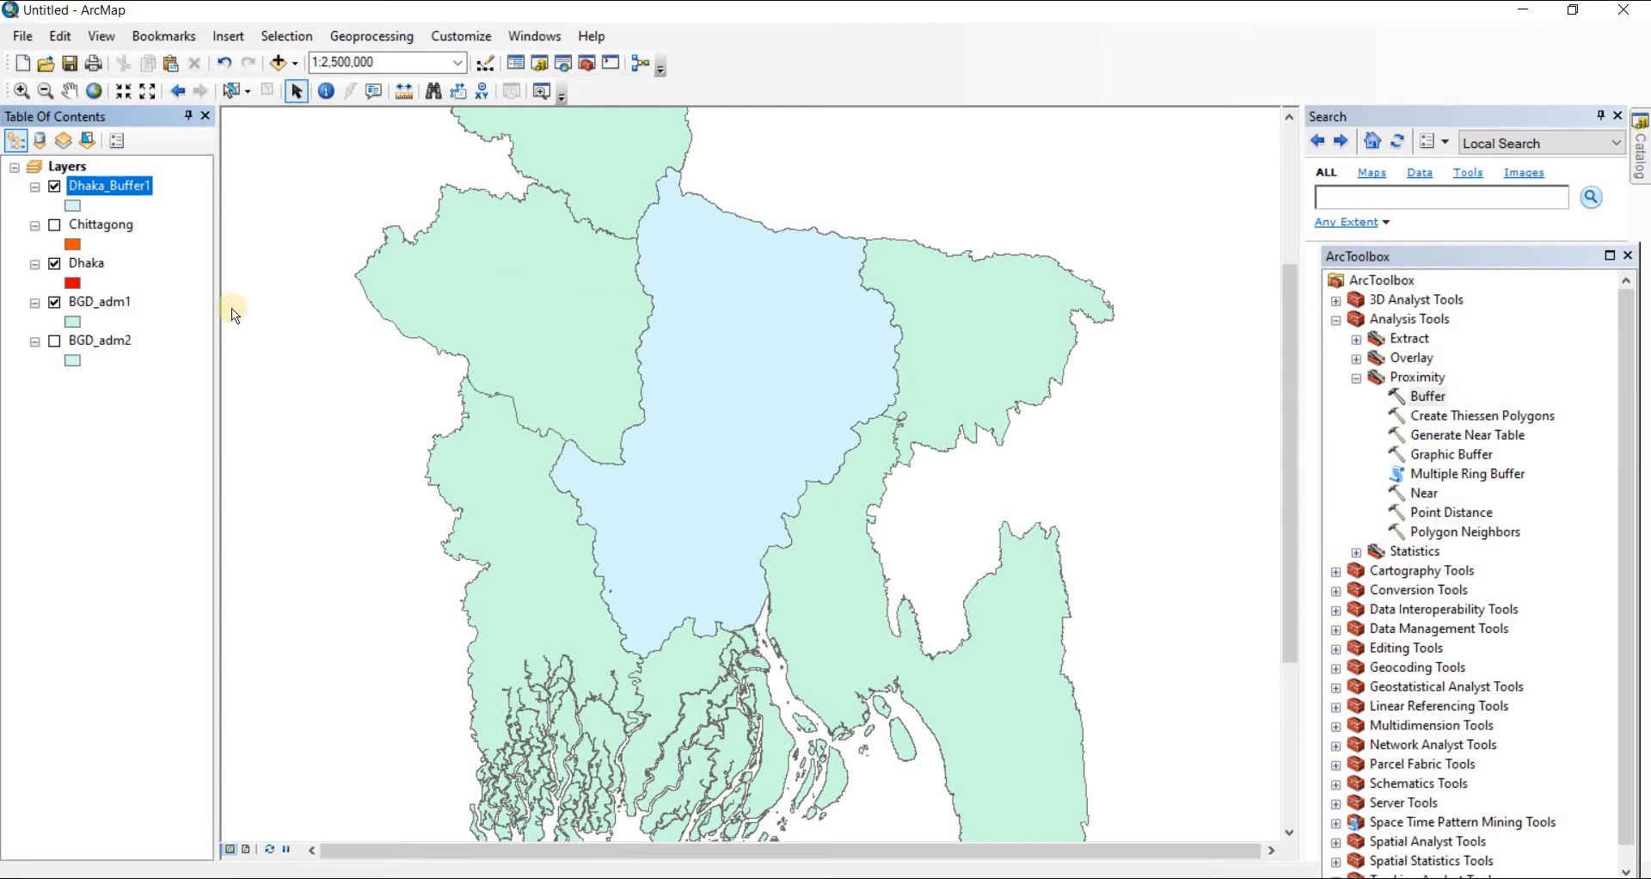
click(55, 187)
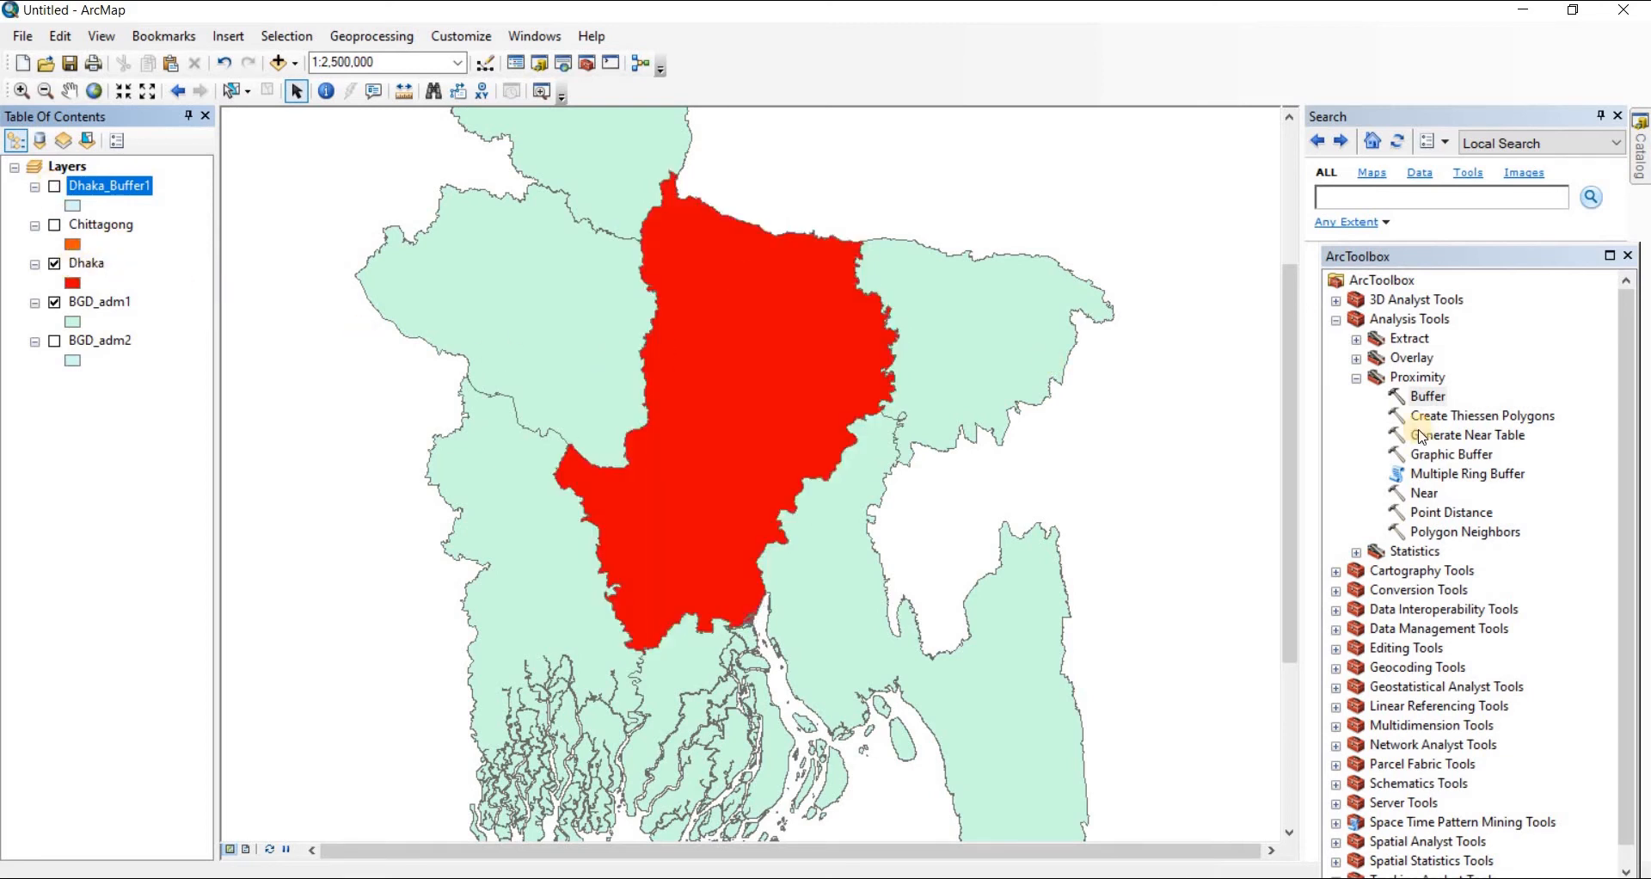
Step: Open the Multiple Ring Buffer tool and choose Dhaka as the input features
double_click(1431, 476)
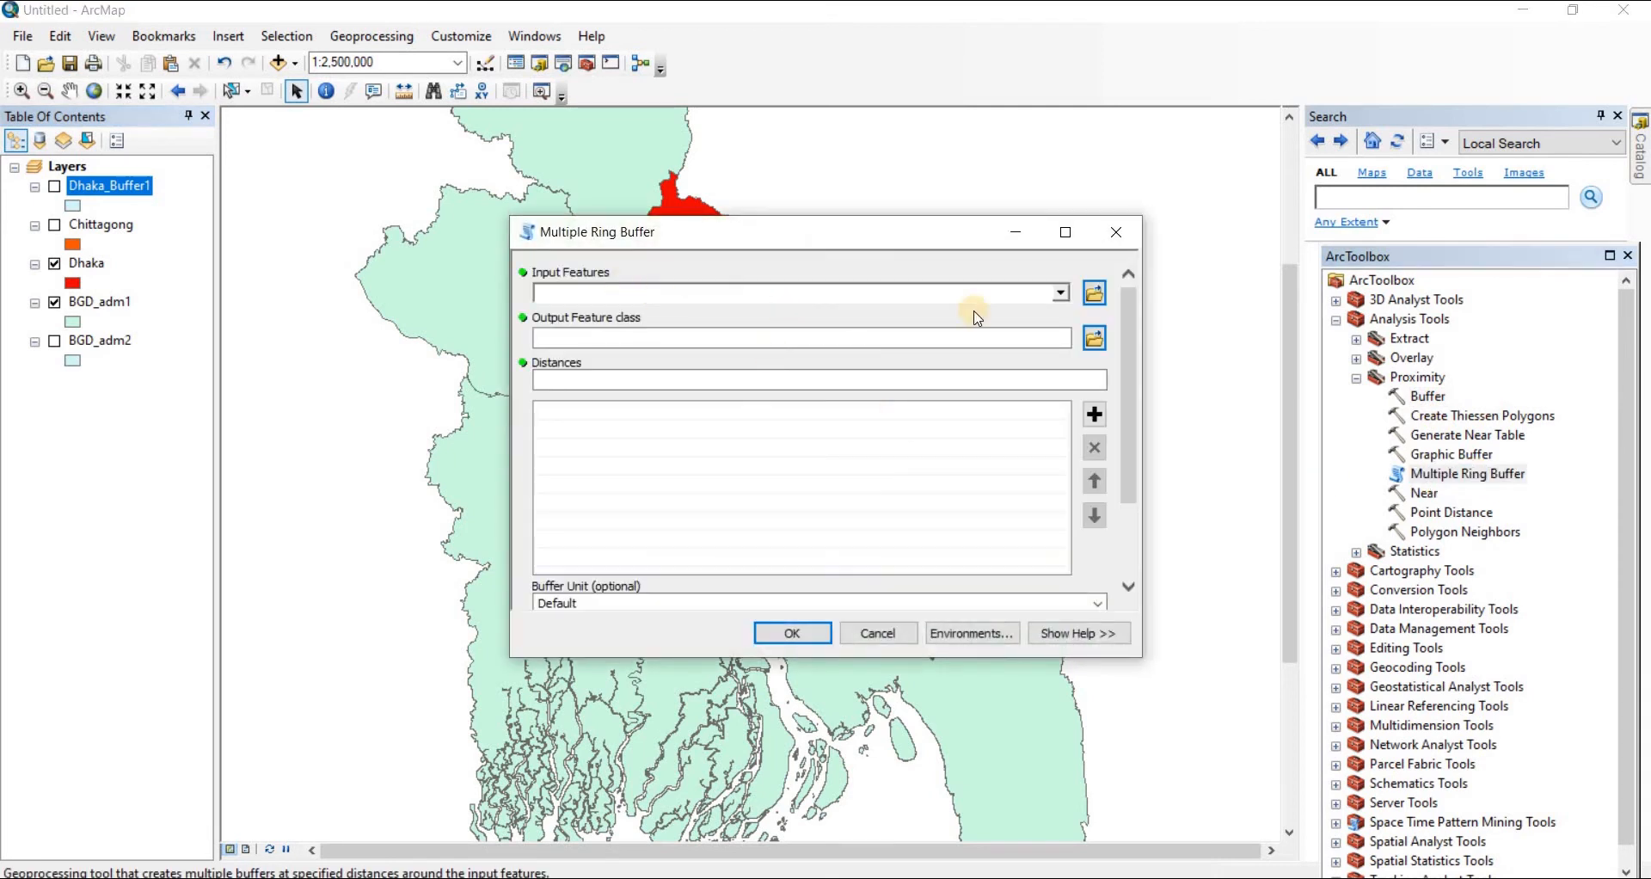
click(1060, 293)
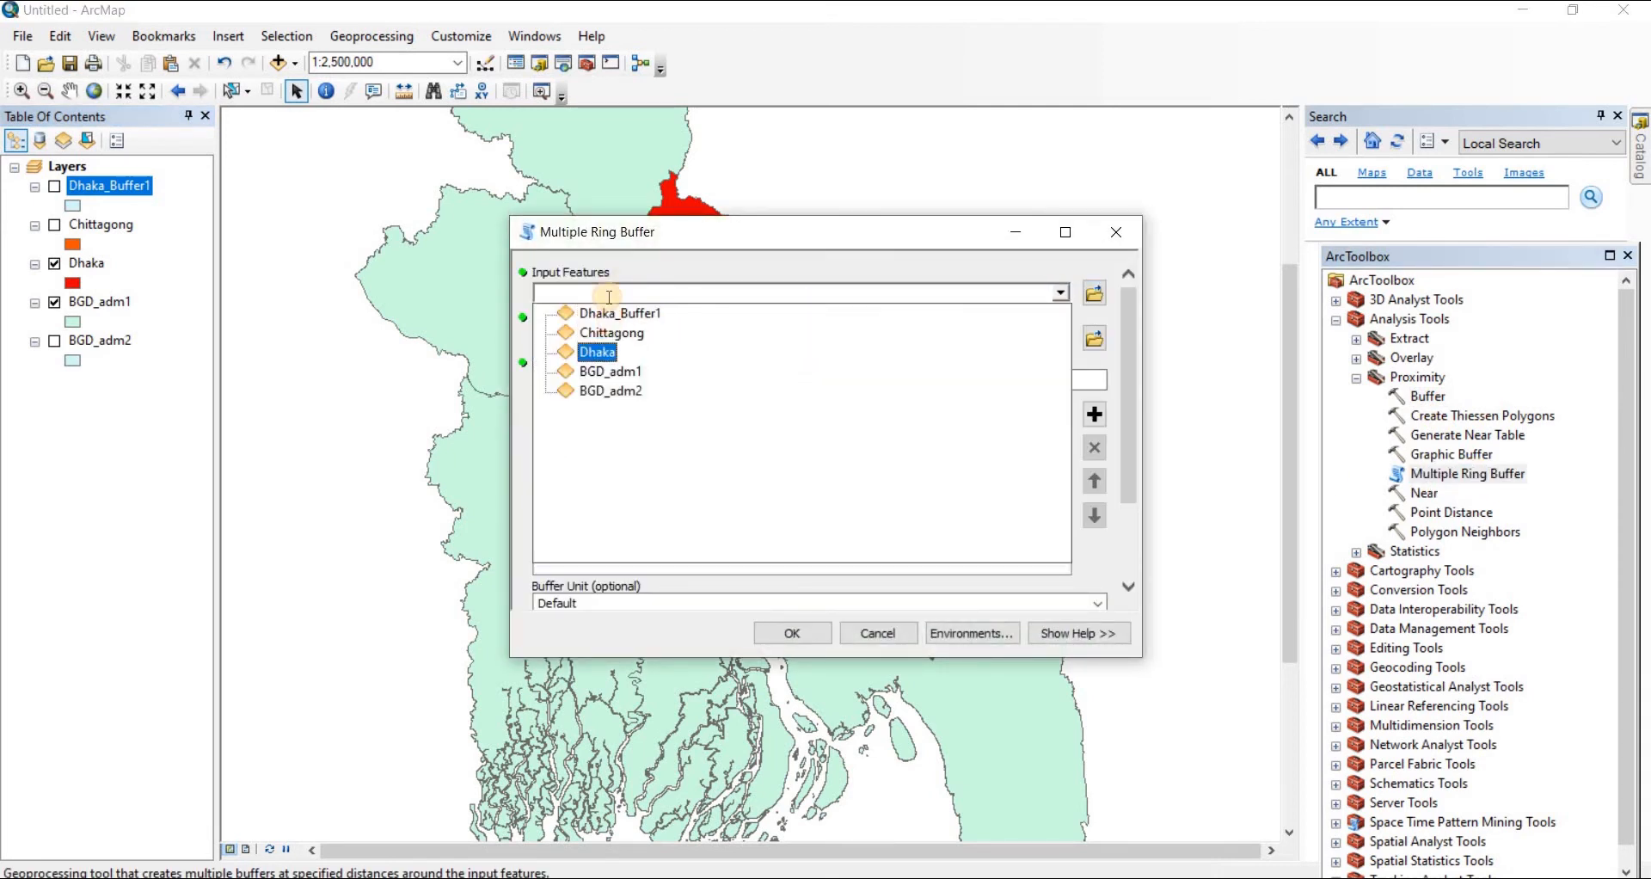
click(598, 351)
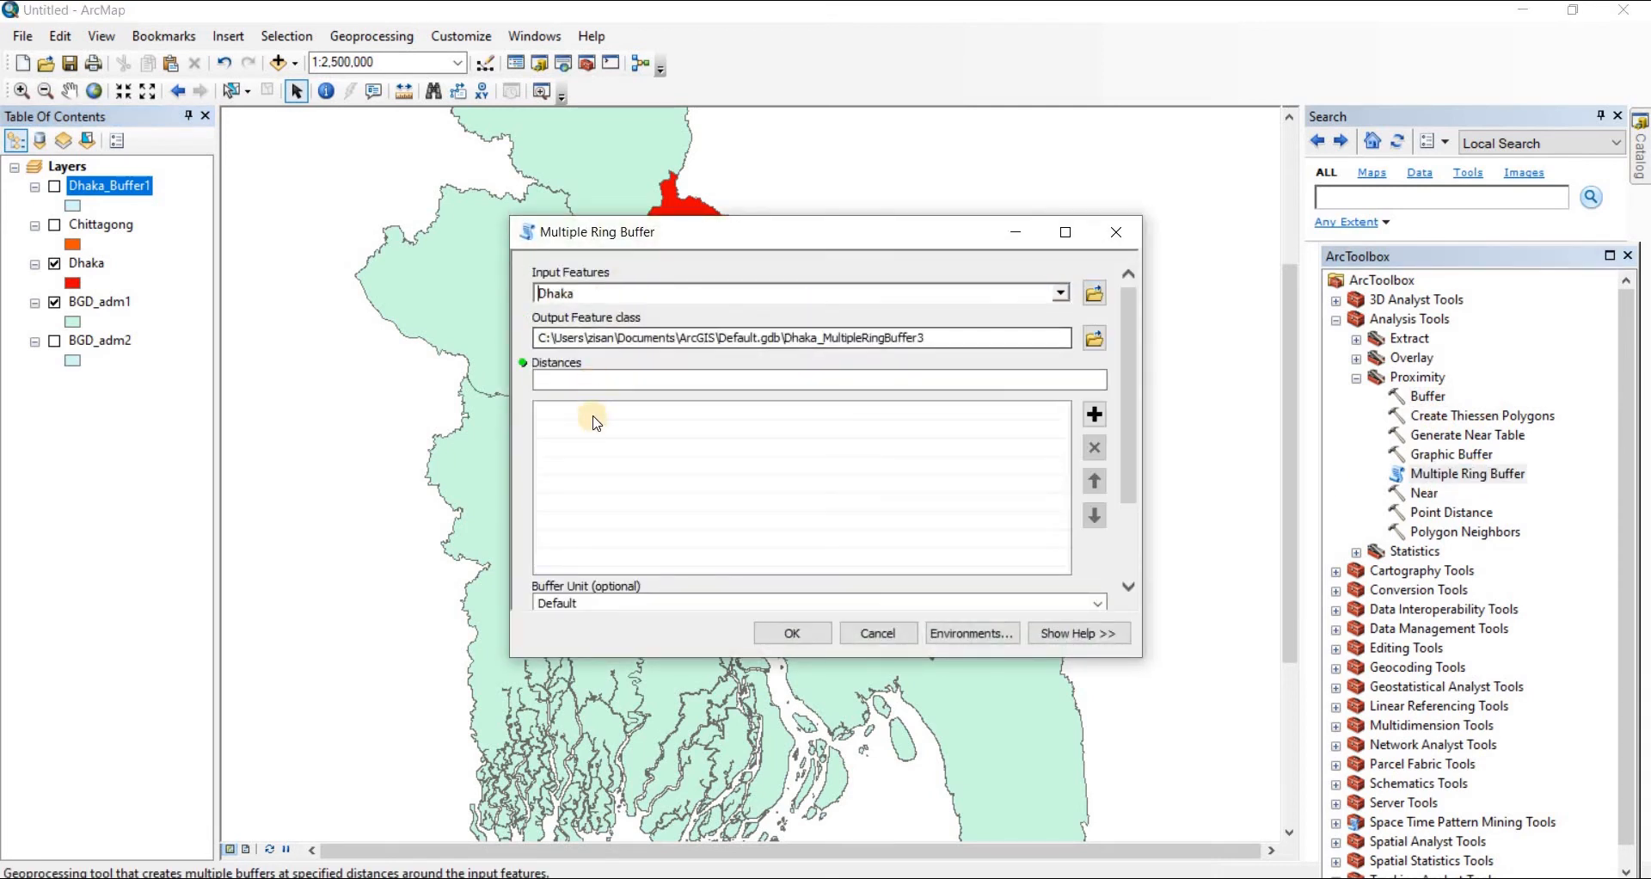
Step: Add the ring distances 2, 4 and 6 to the distances list of the Multiple Ring Buffer
click(972, 422)
text(2)
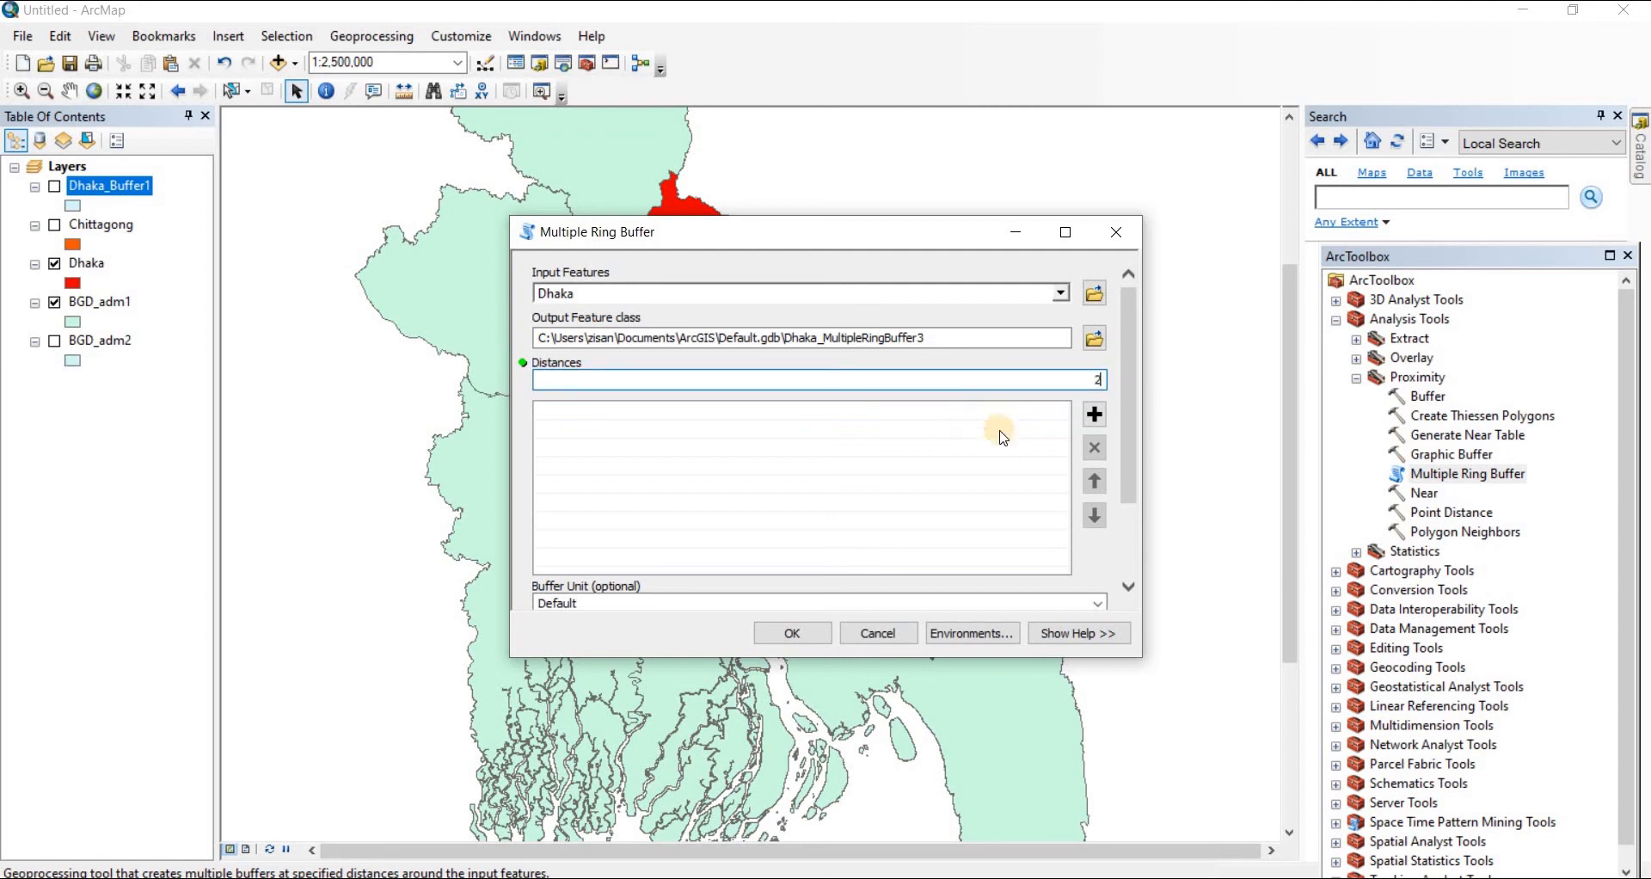
click(1095, 415)
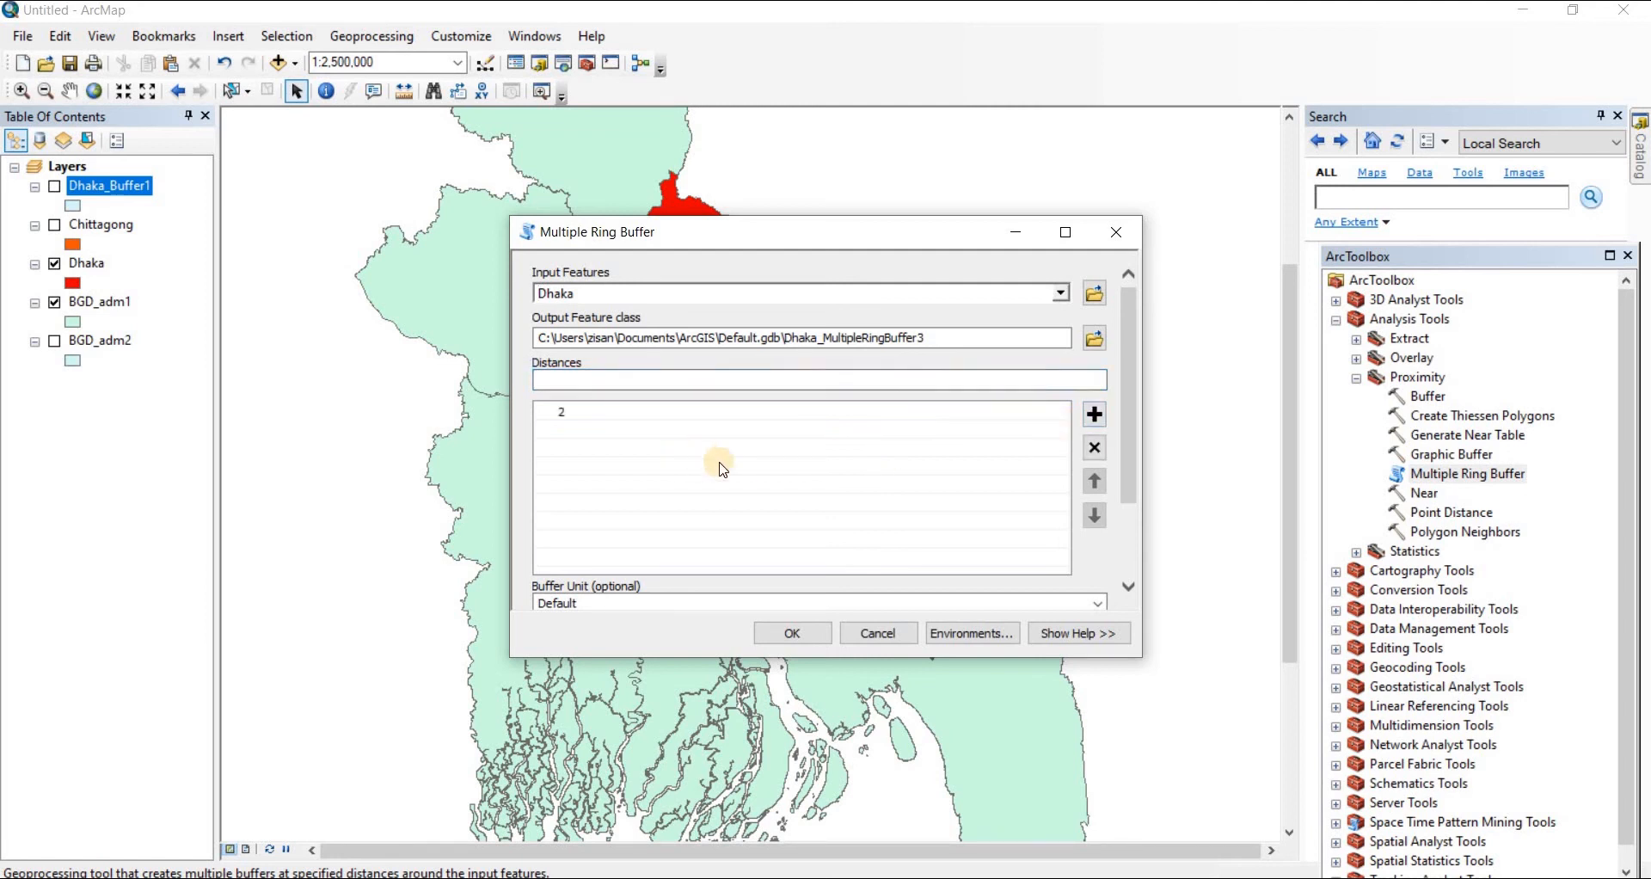
click(1074, 383)
click(1096, 417)
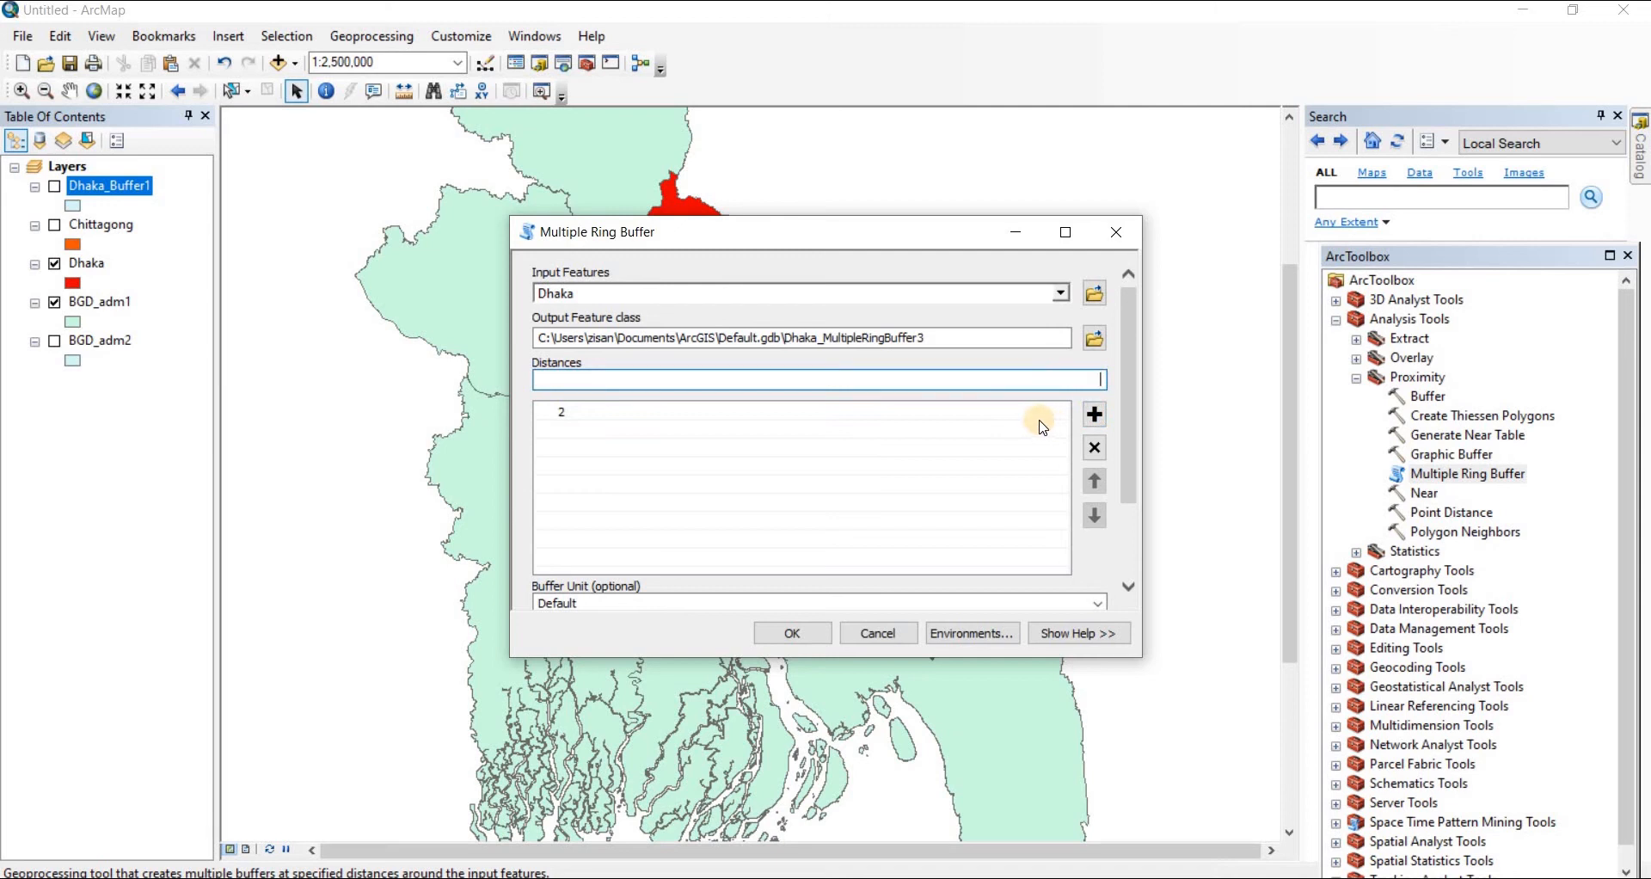
text(4)
click(1095, 416)
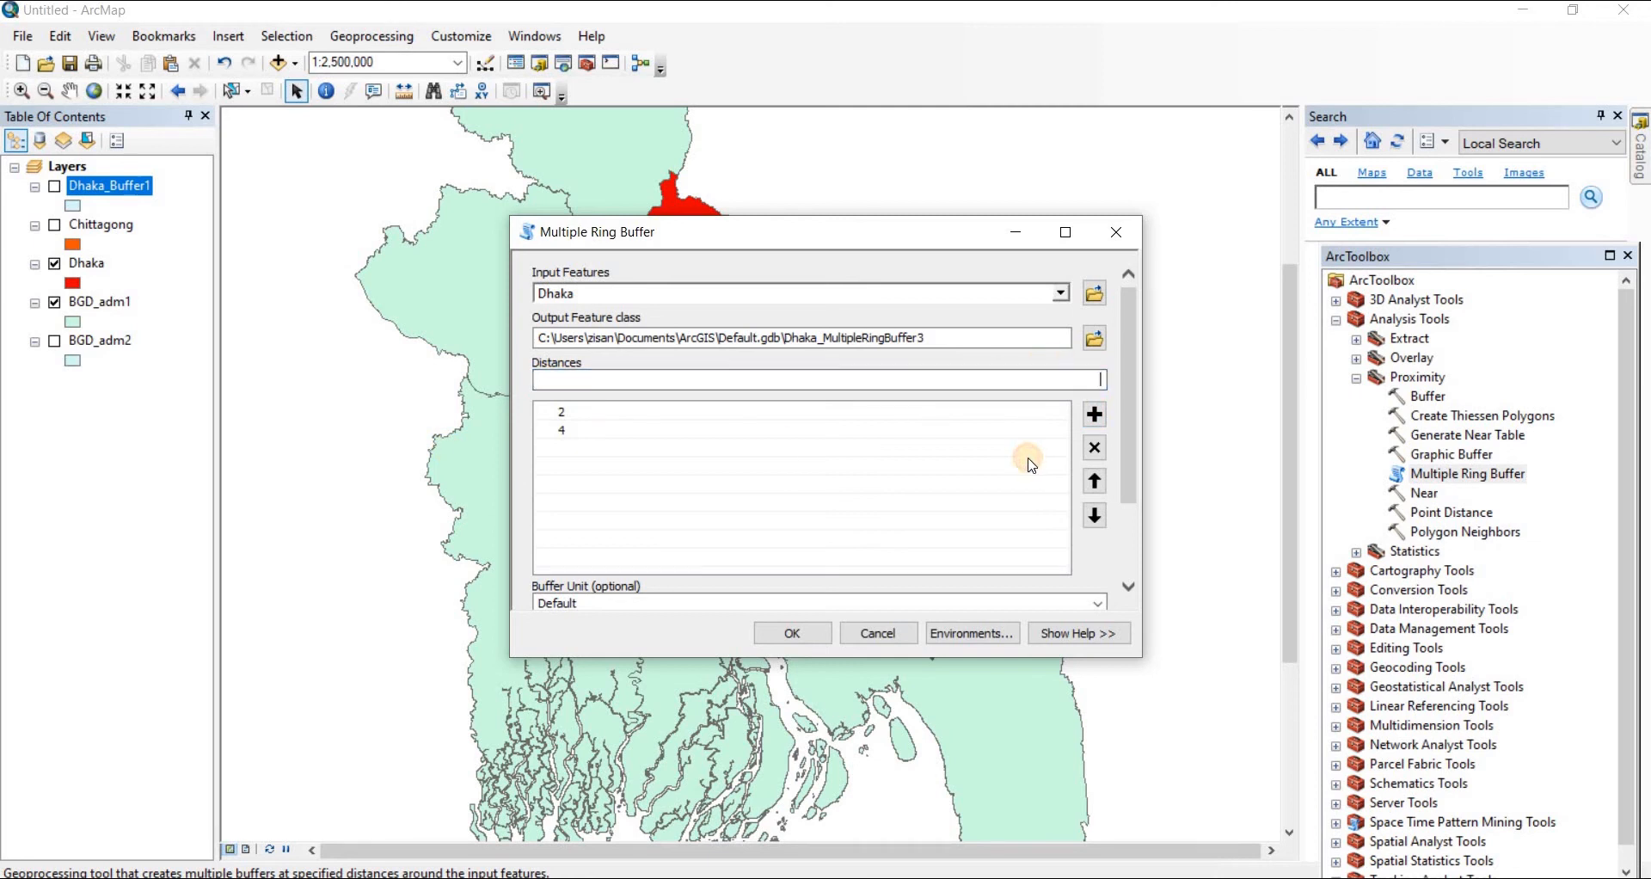
text(6)
click(1095, 415)
Step: Set the buffer unit to Kilometers and run the Multiple Ring Buffer
scroll(1132, 477, down, 3)
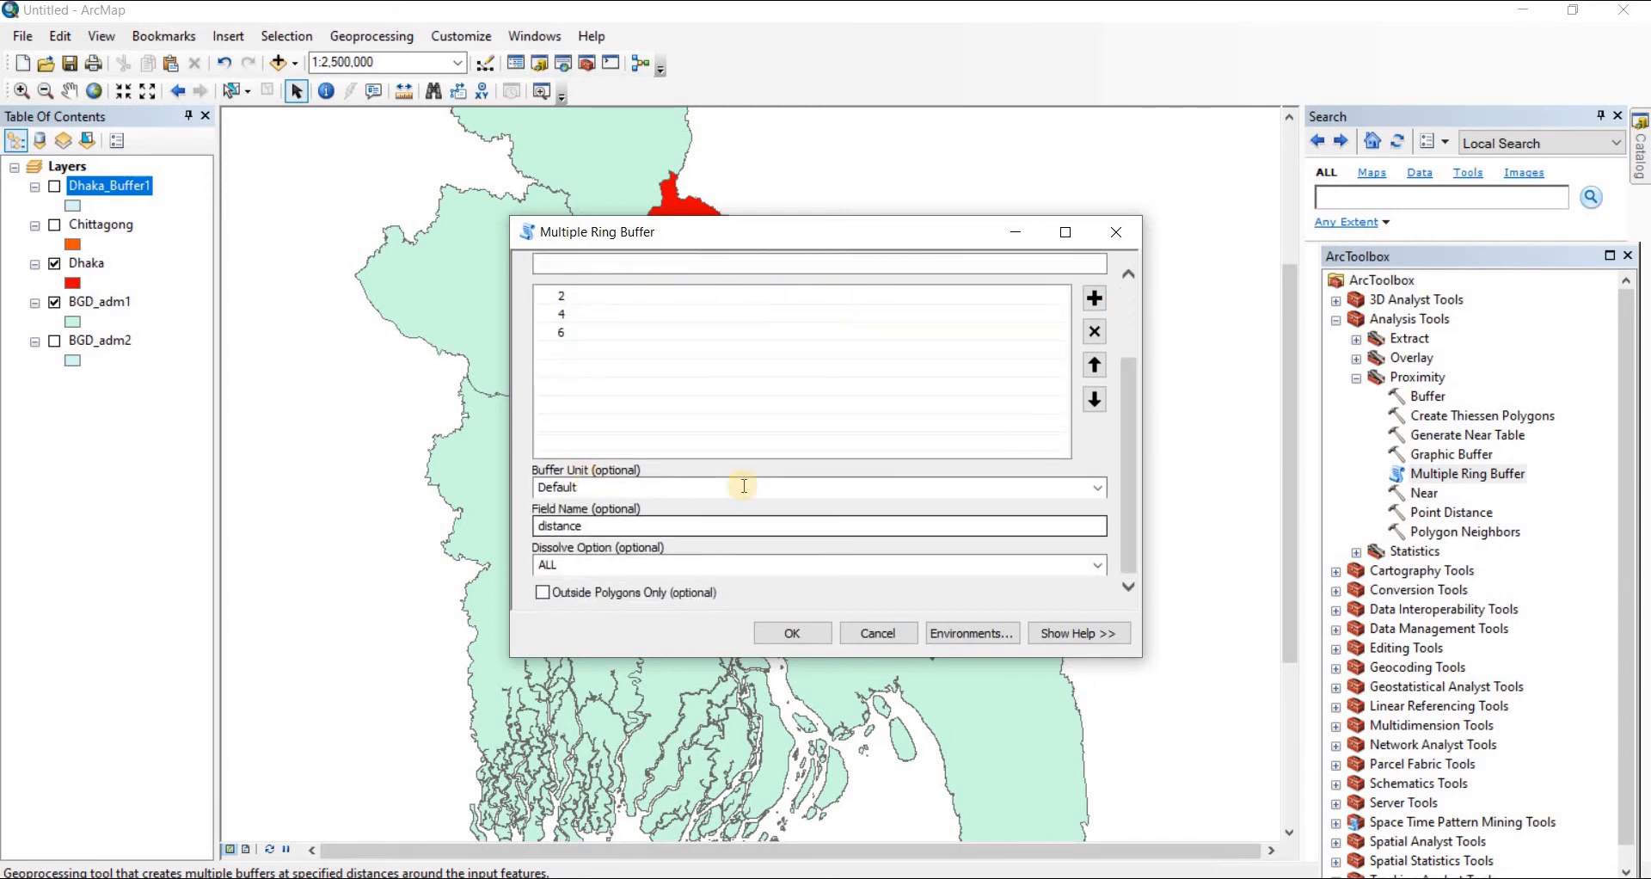
click(1099, 488)
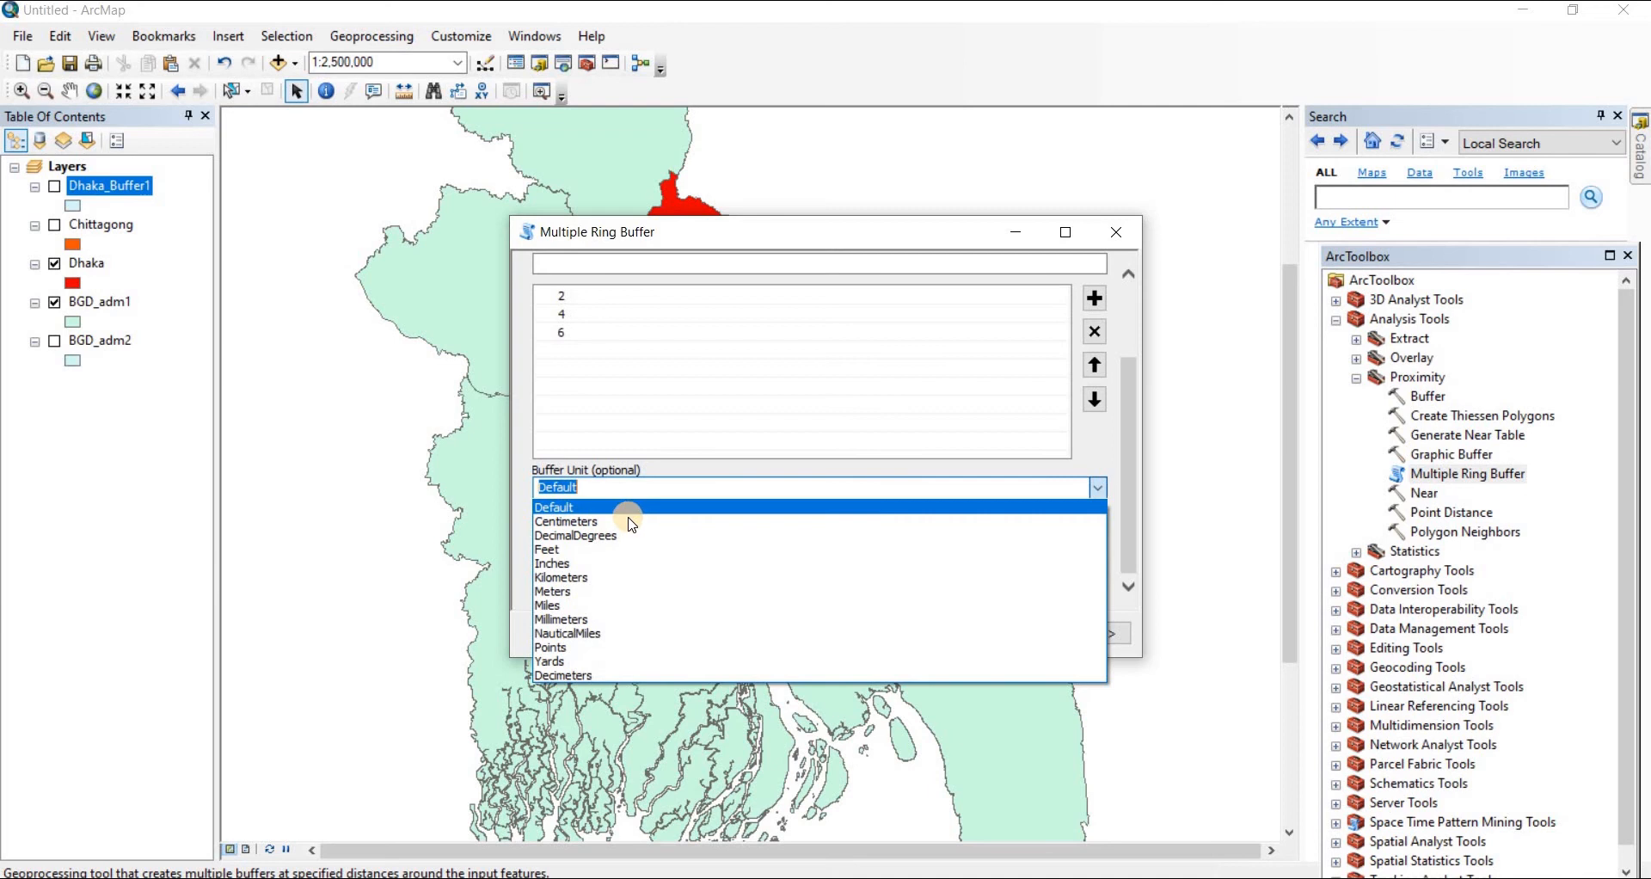
click(572, 578)
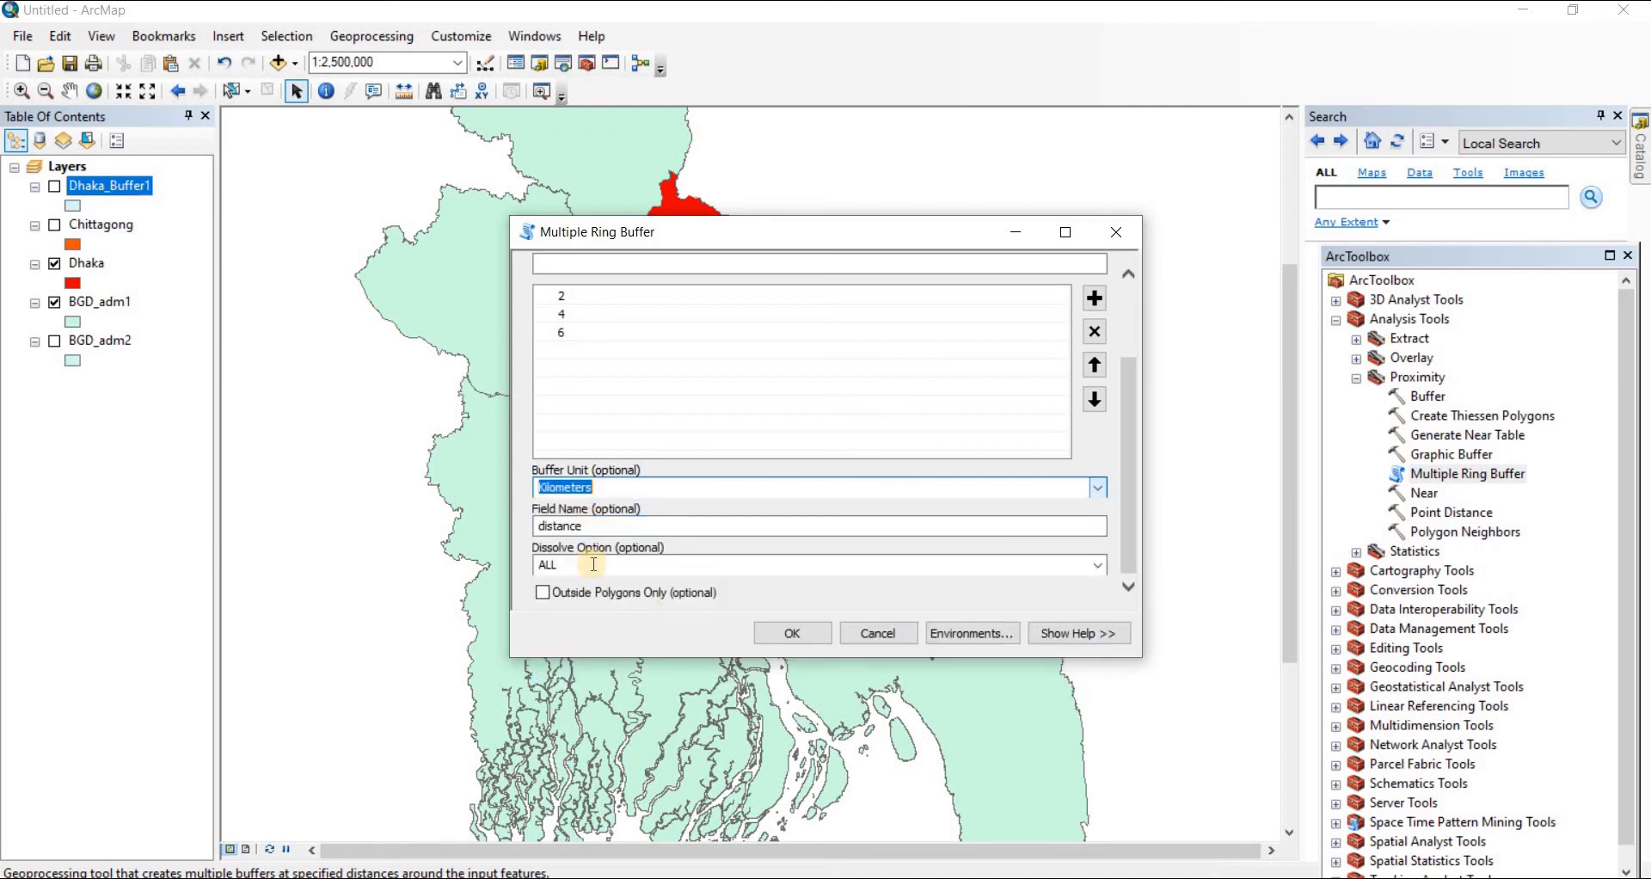
click(793, 633)
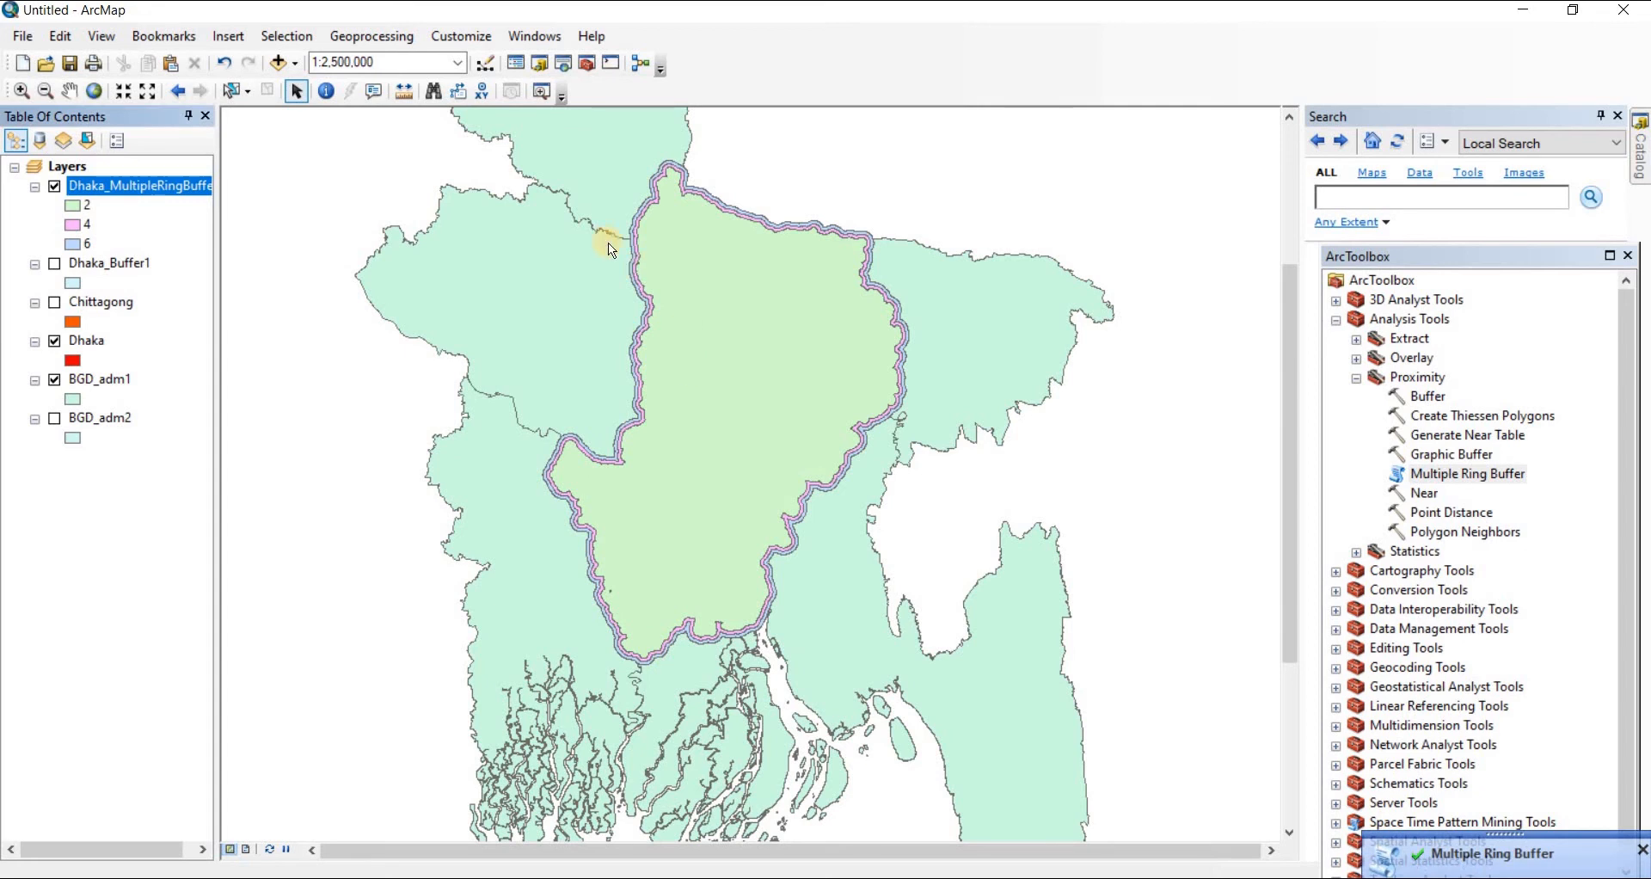
Step: Measure the width of the 4 km ring along Dhaka's western boundary, from its inner edge to its outer edge
scroll(637, 241, down, 2)
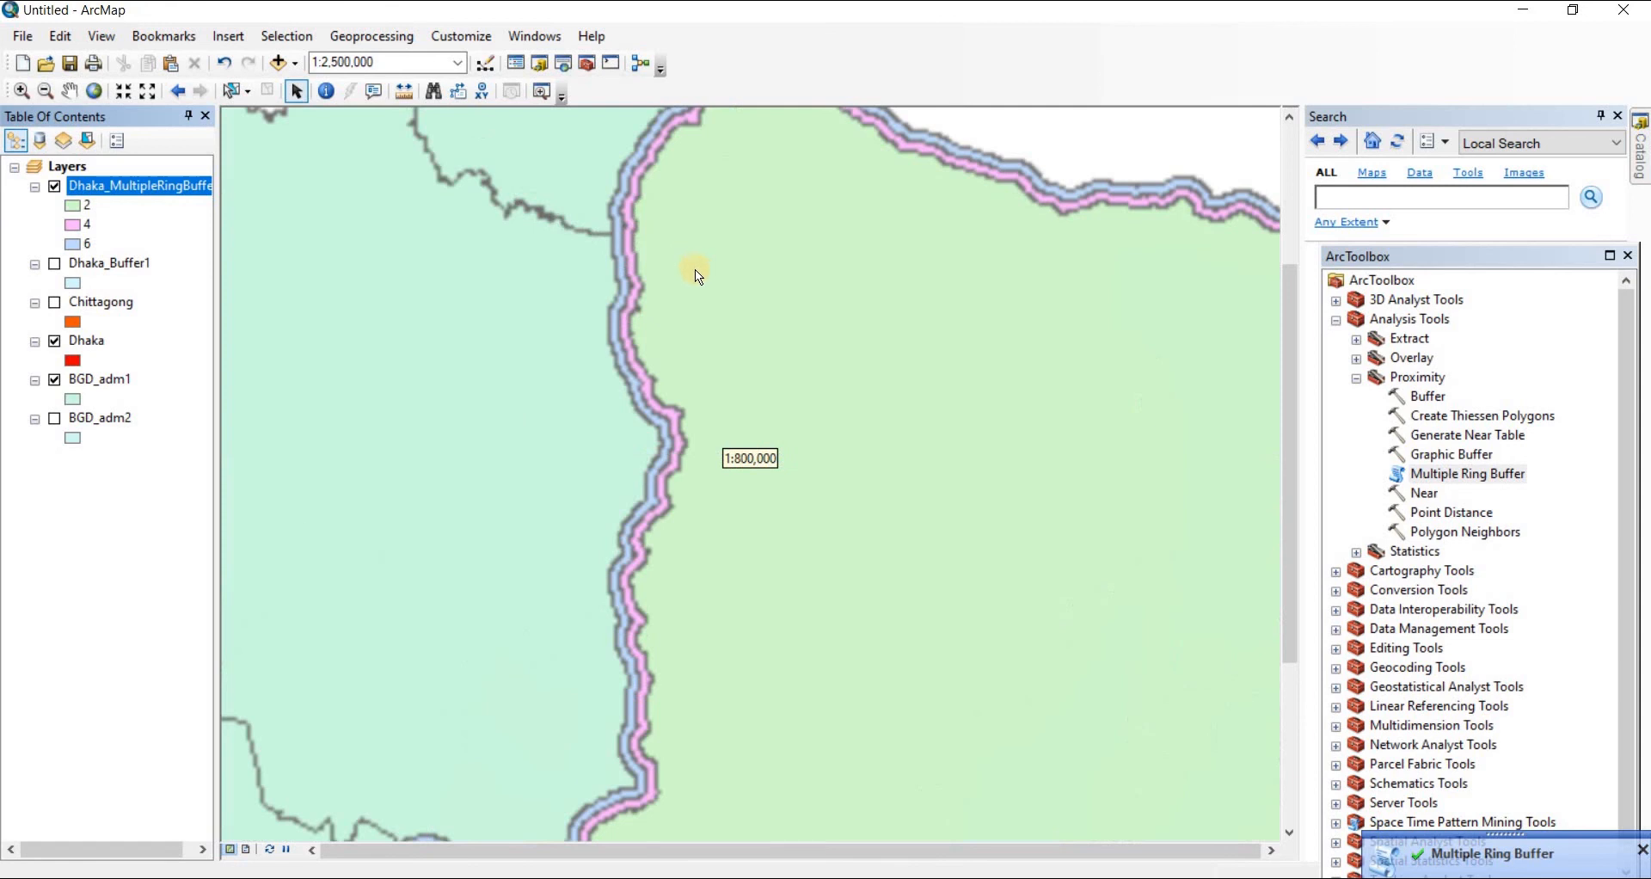
scroll(695, 270, down, 2)
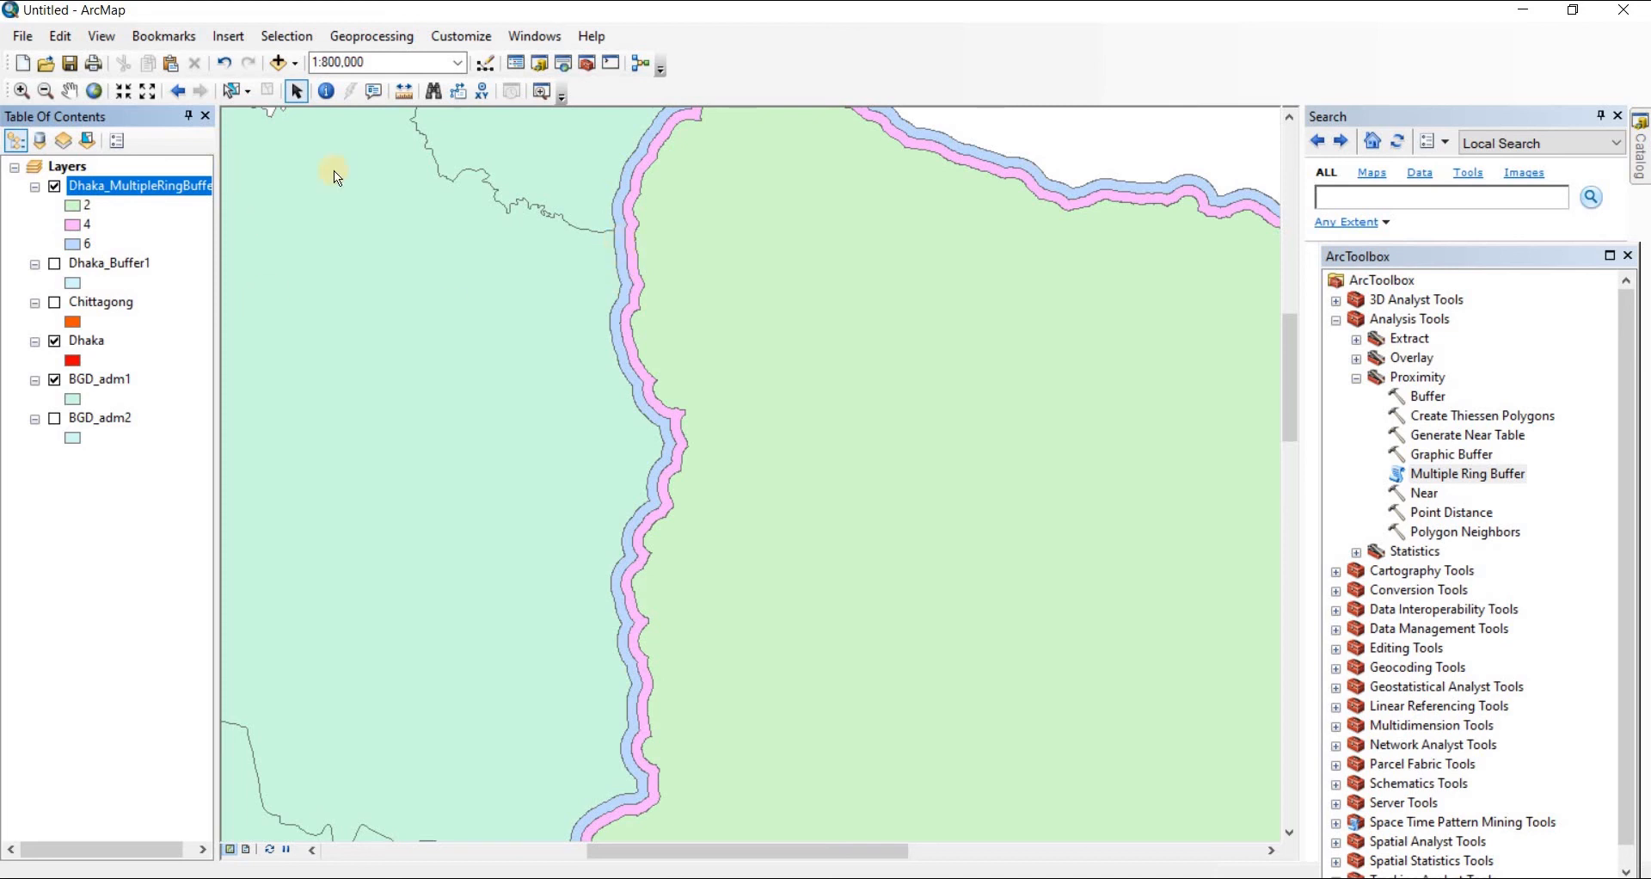
click(404, 91)
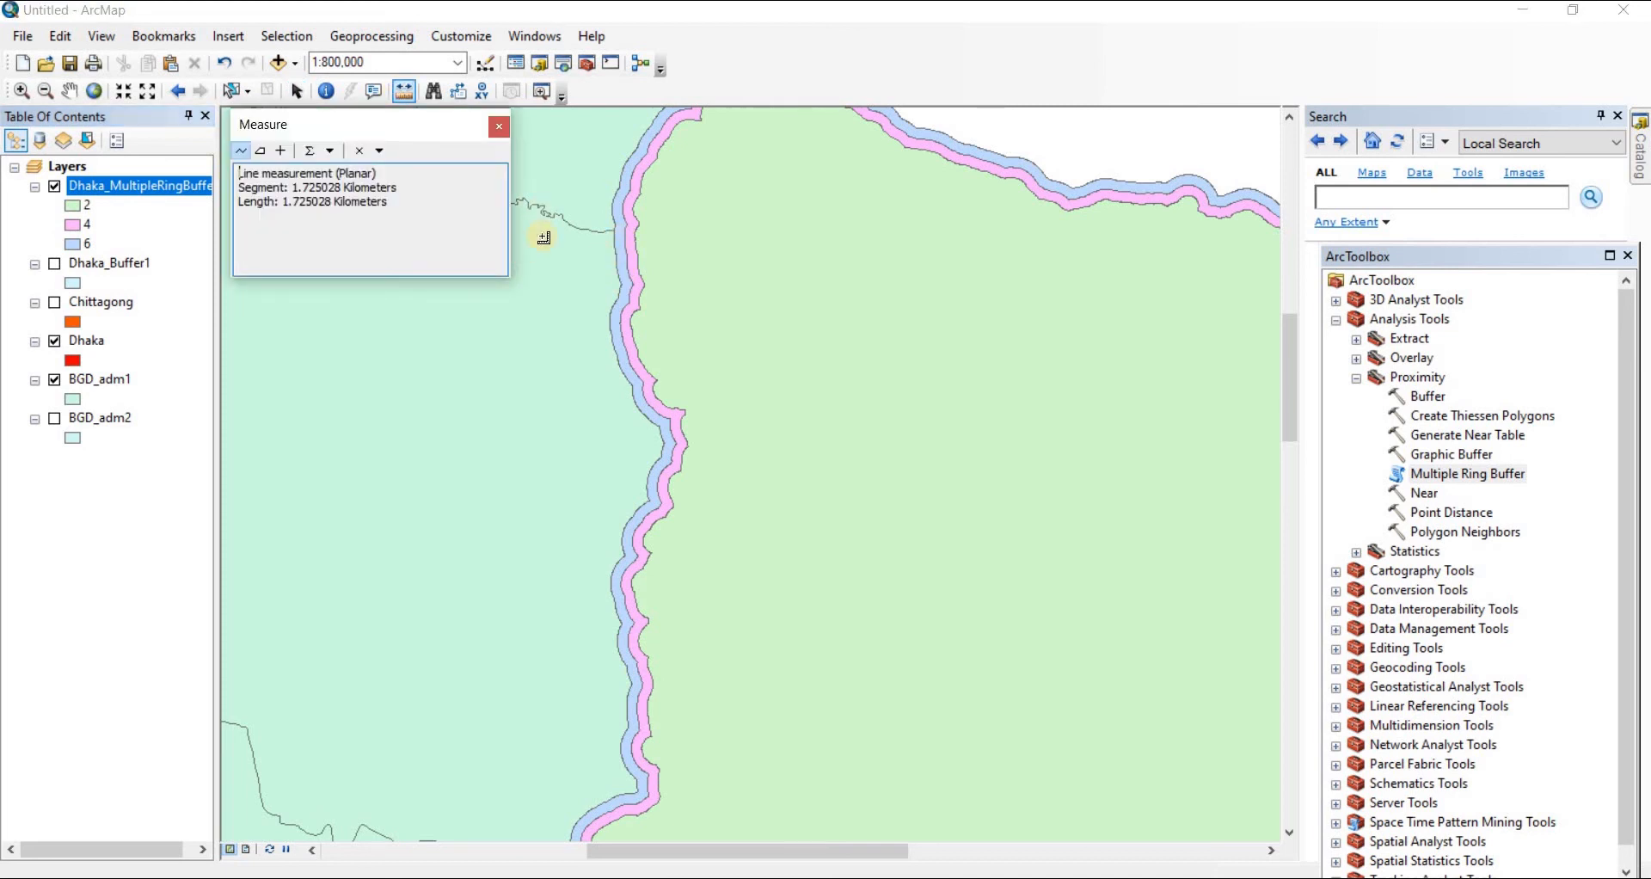
scroll(646, 267, up, 4)
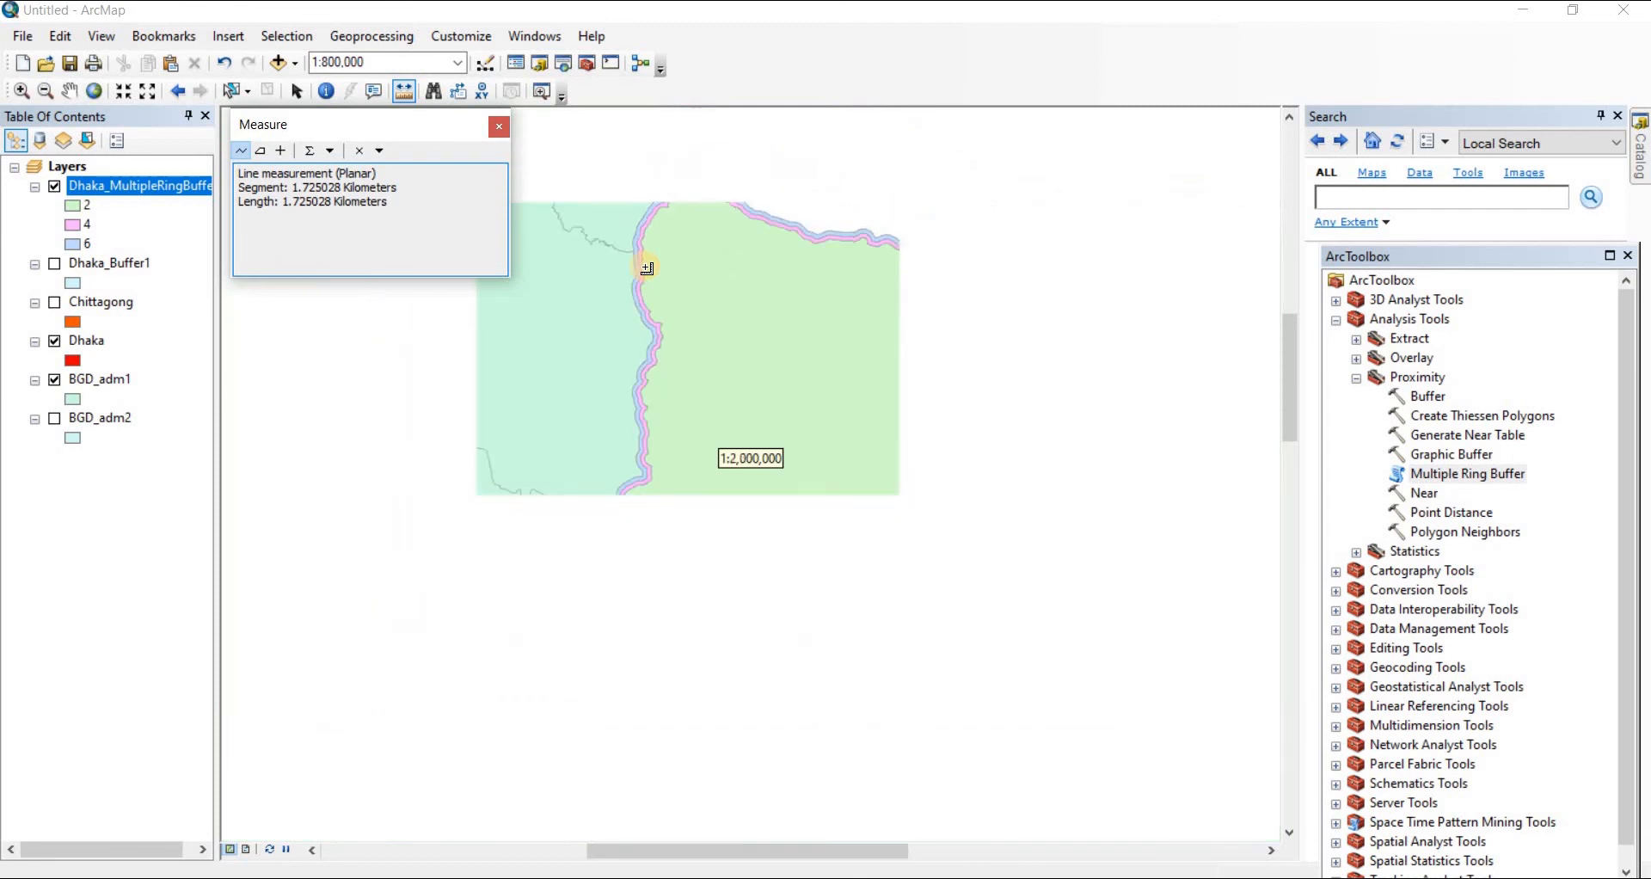
scroll(646, 267, down, 5)
scroll(610, 305, down, 2)
scroll(578, 311, down, 2)
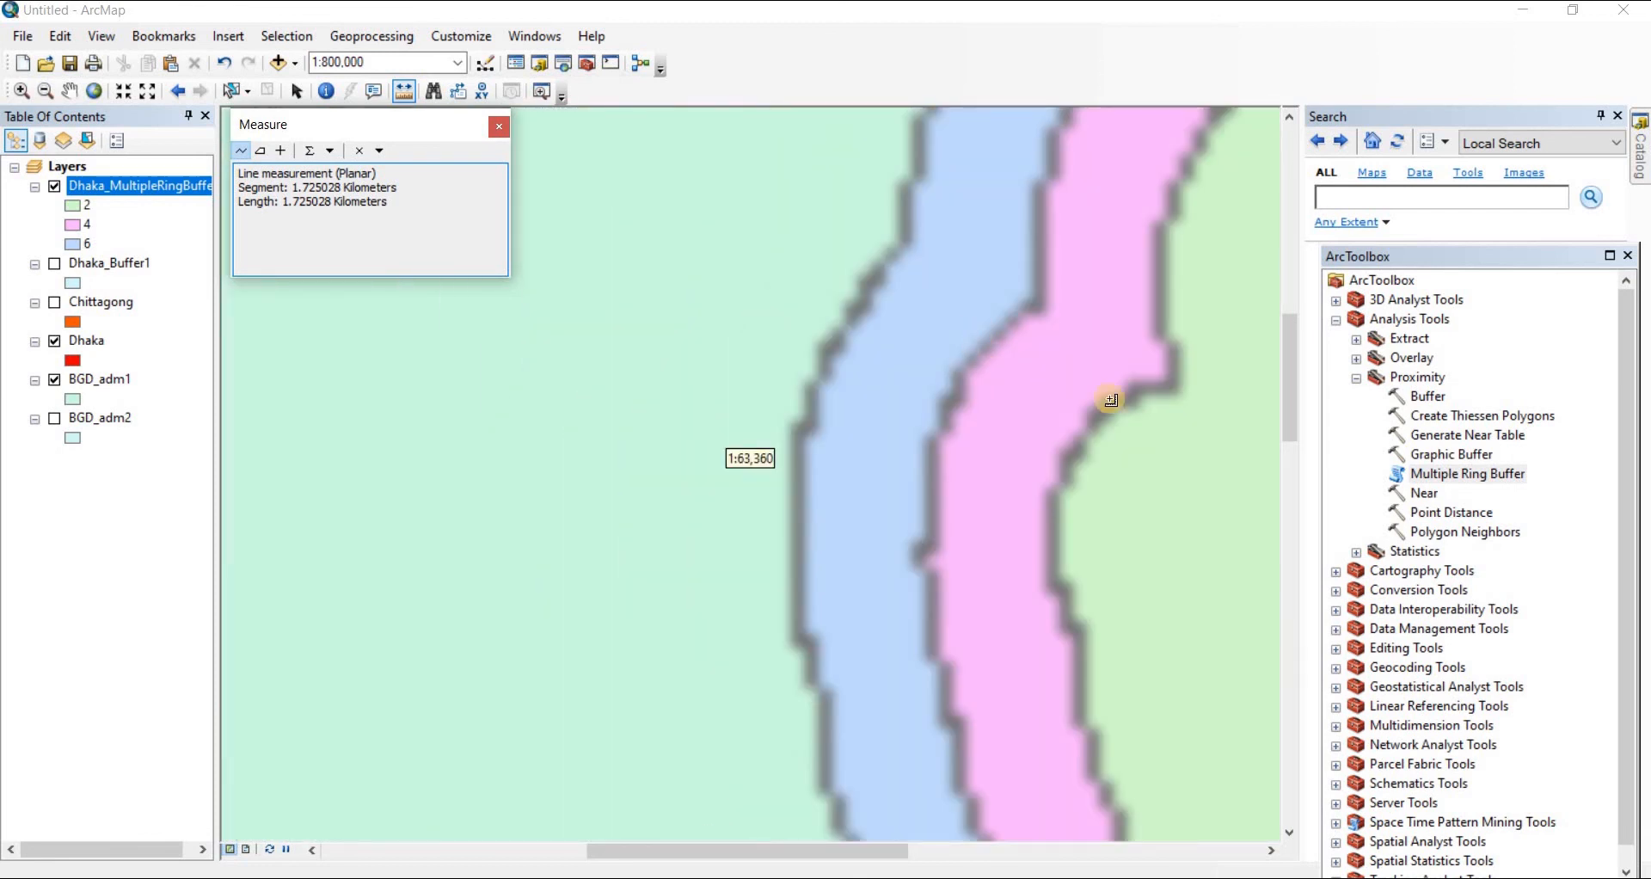
scroll(1110, 387, down, 2)
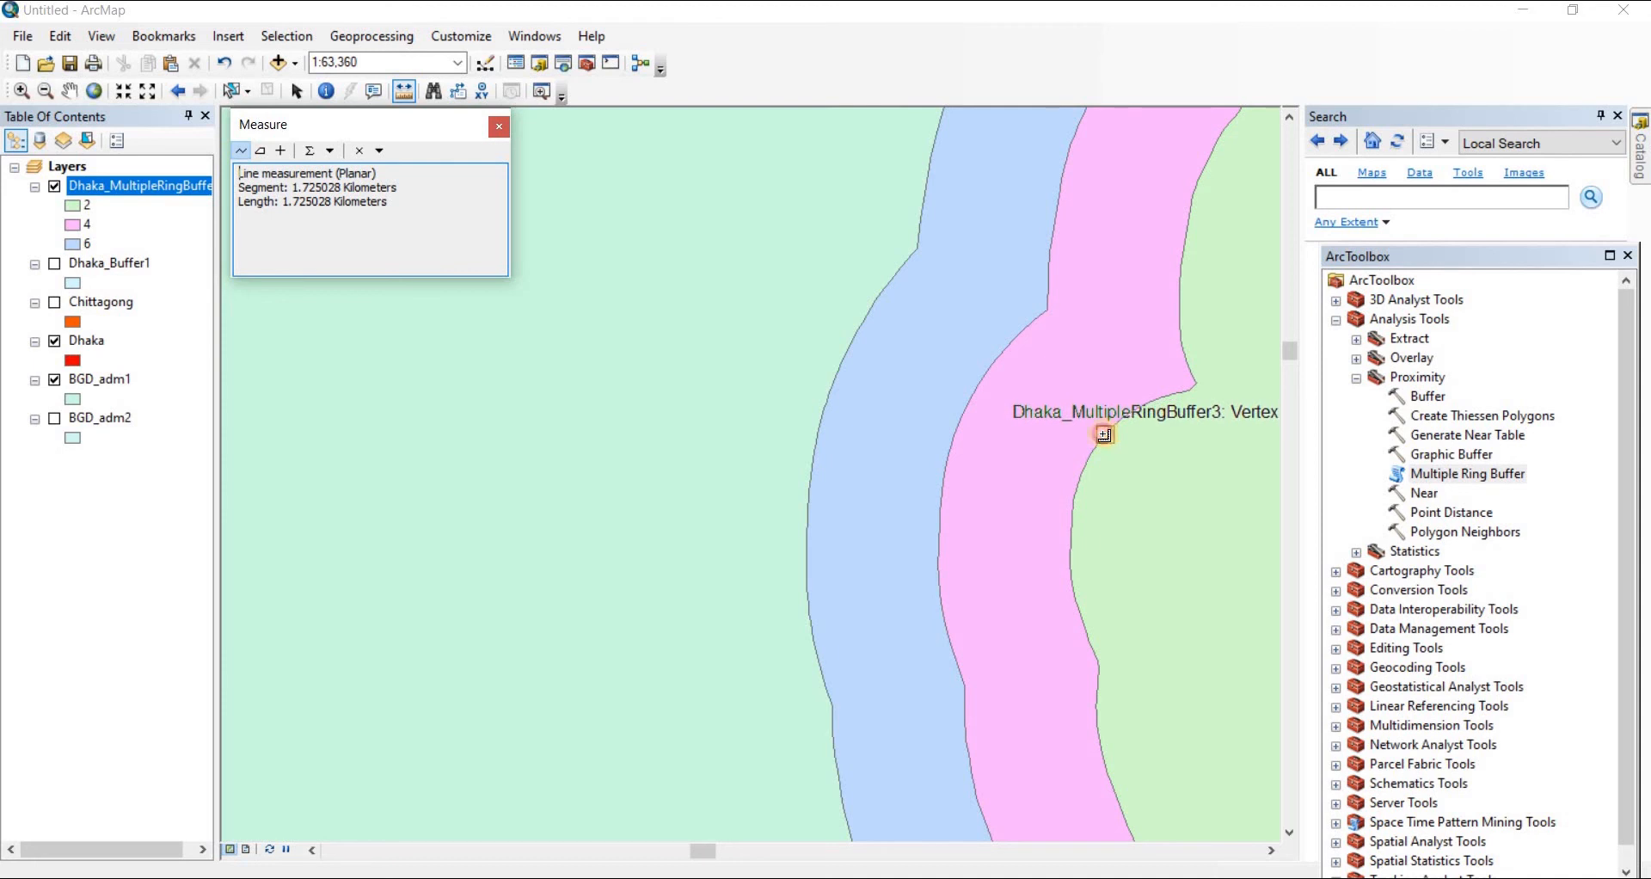
click(1108, 434)
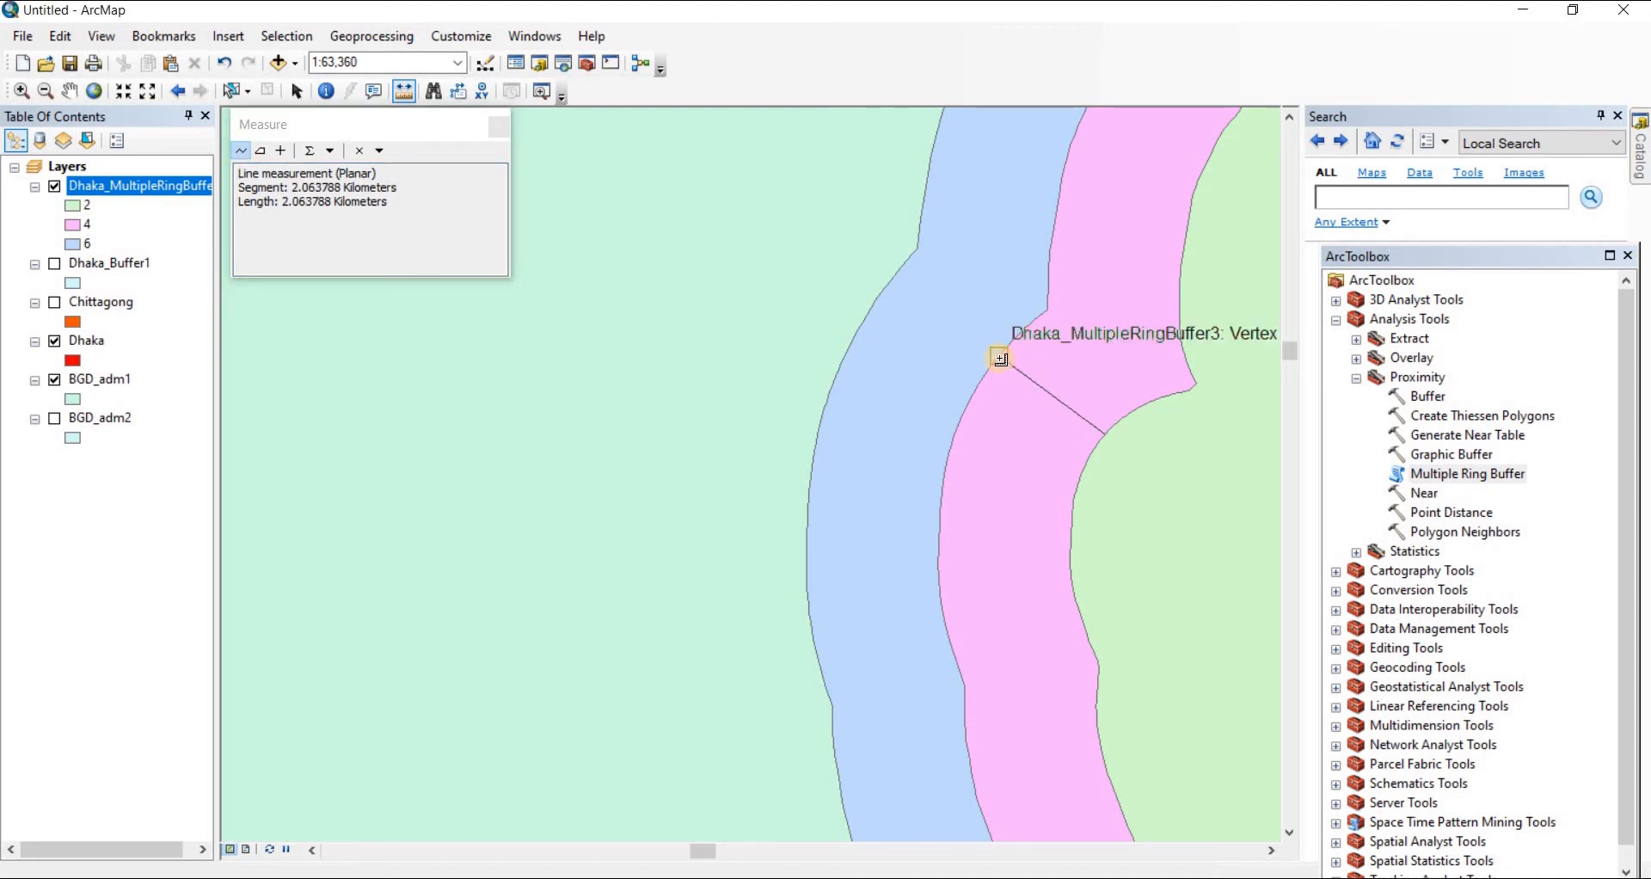
click(1001, 360)
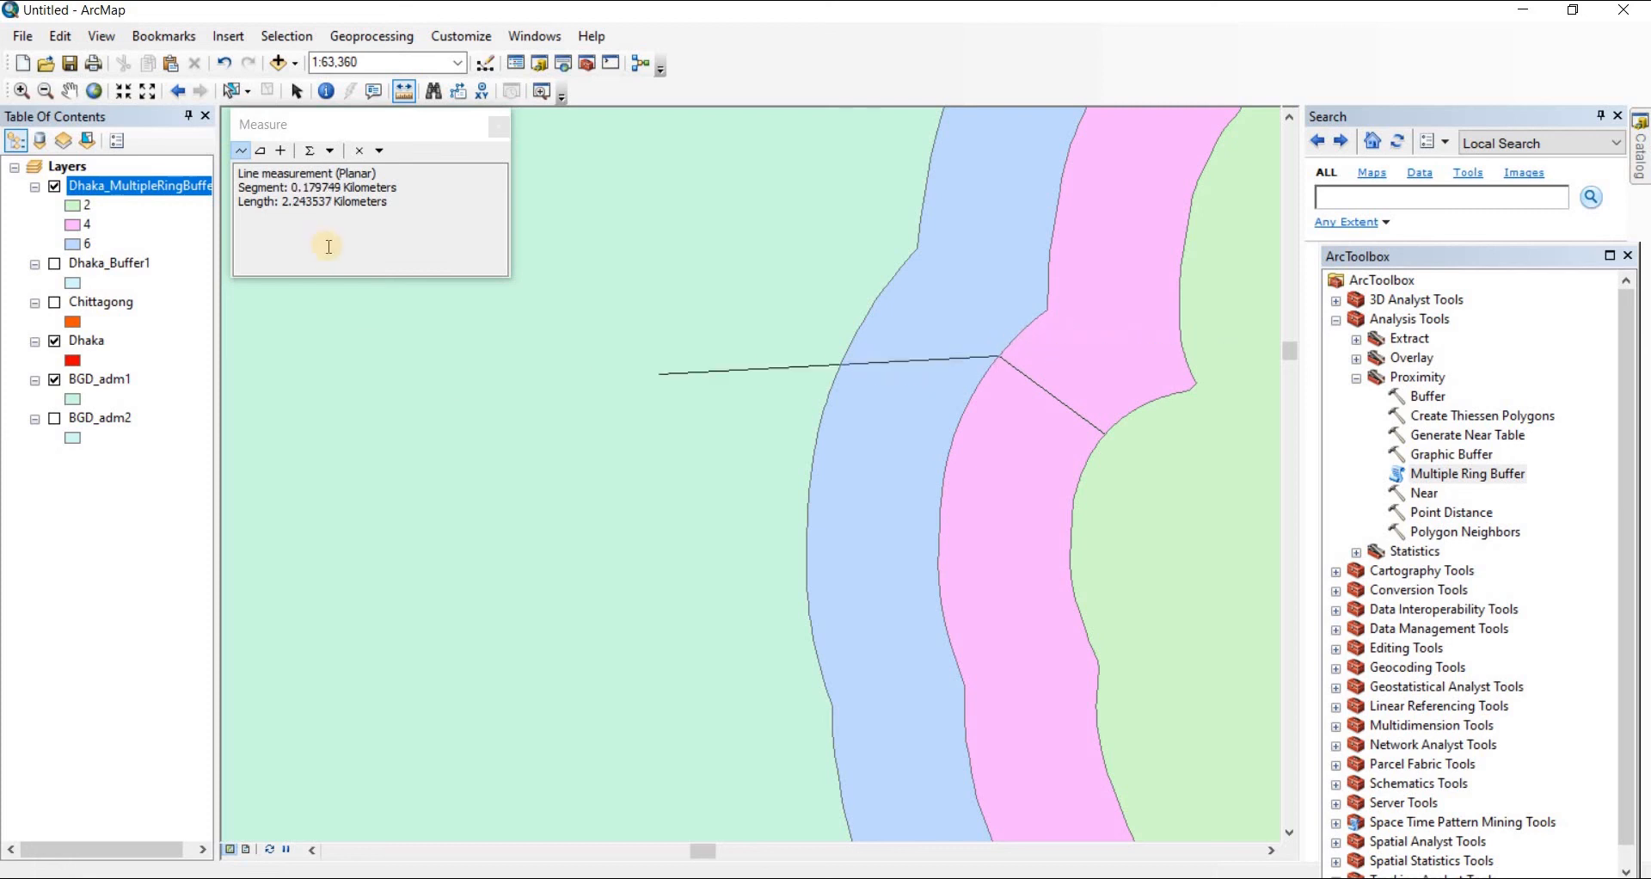
Step: Extend the measurement across the 6 km ring to its outer edge and close the measurement window
double_click(1001, 355)
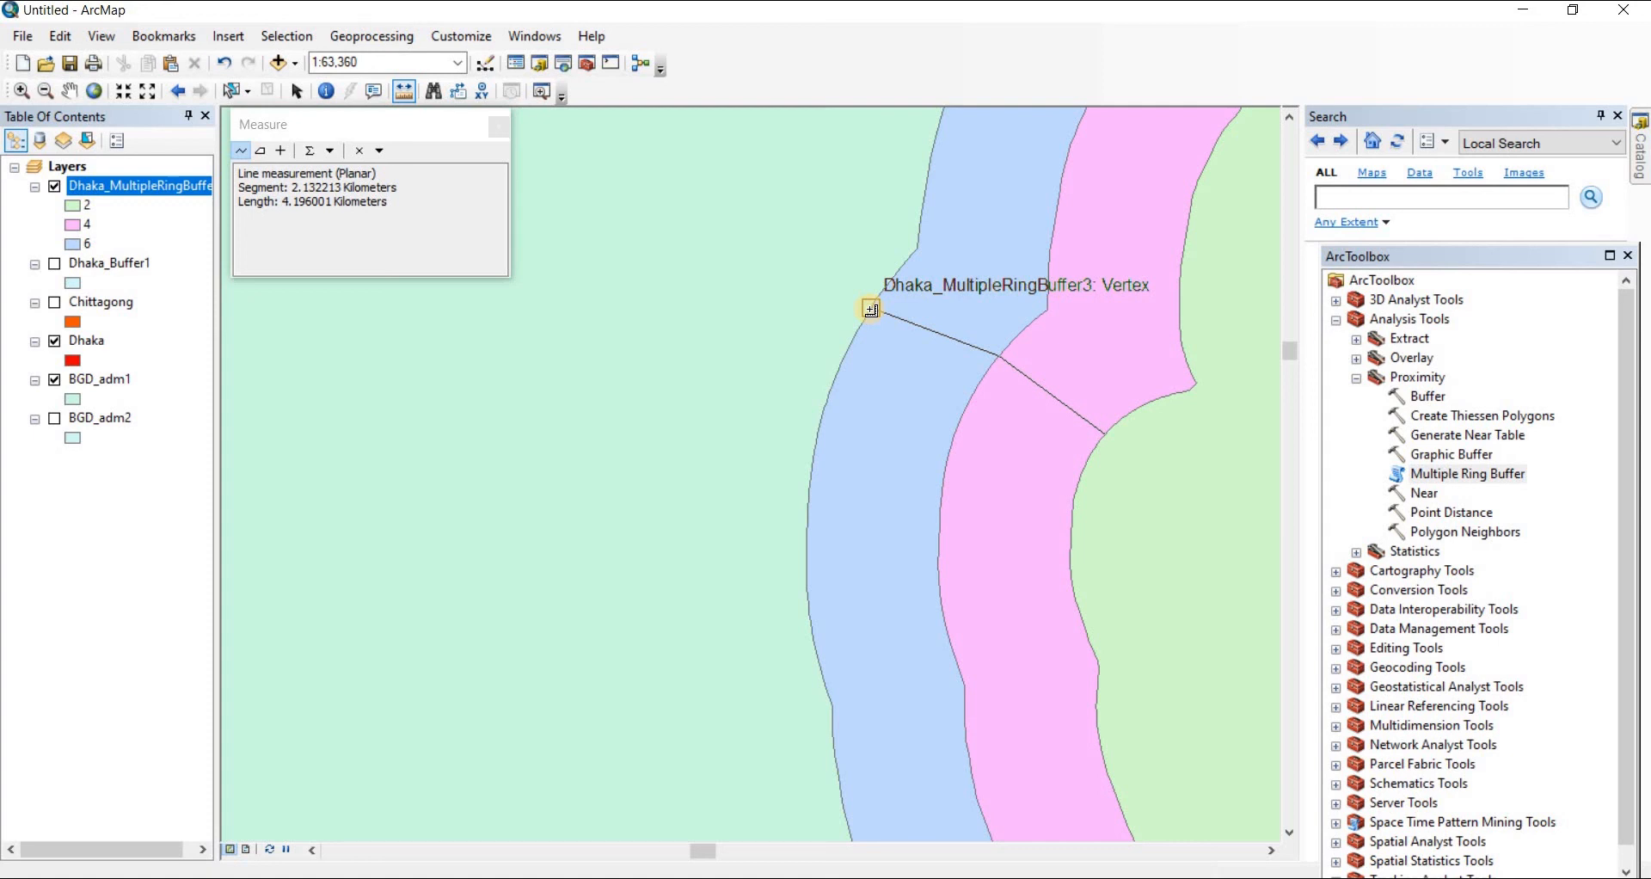
click(872, 309)
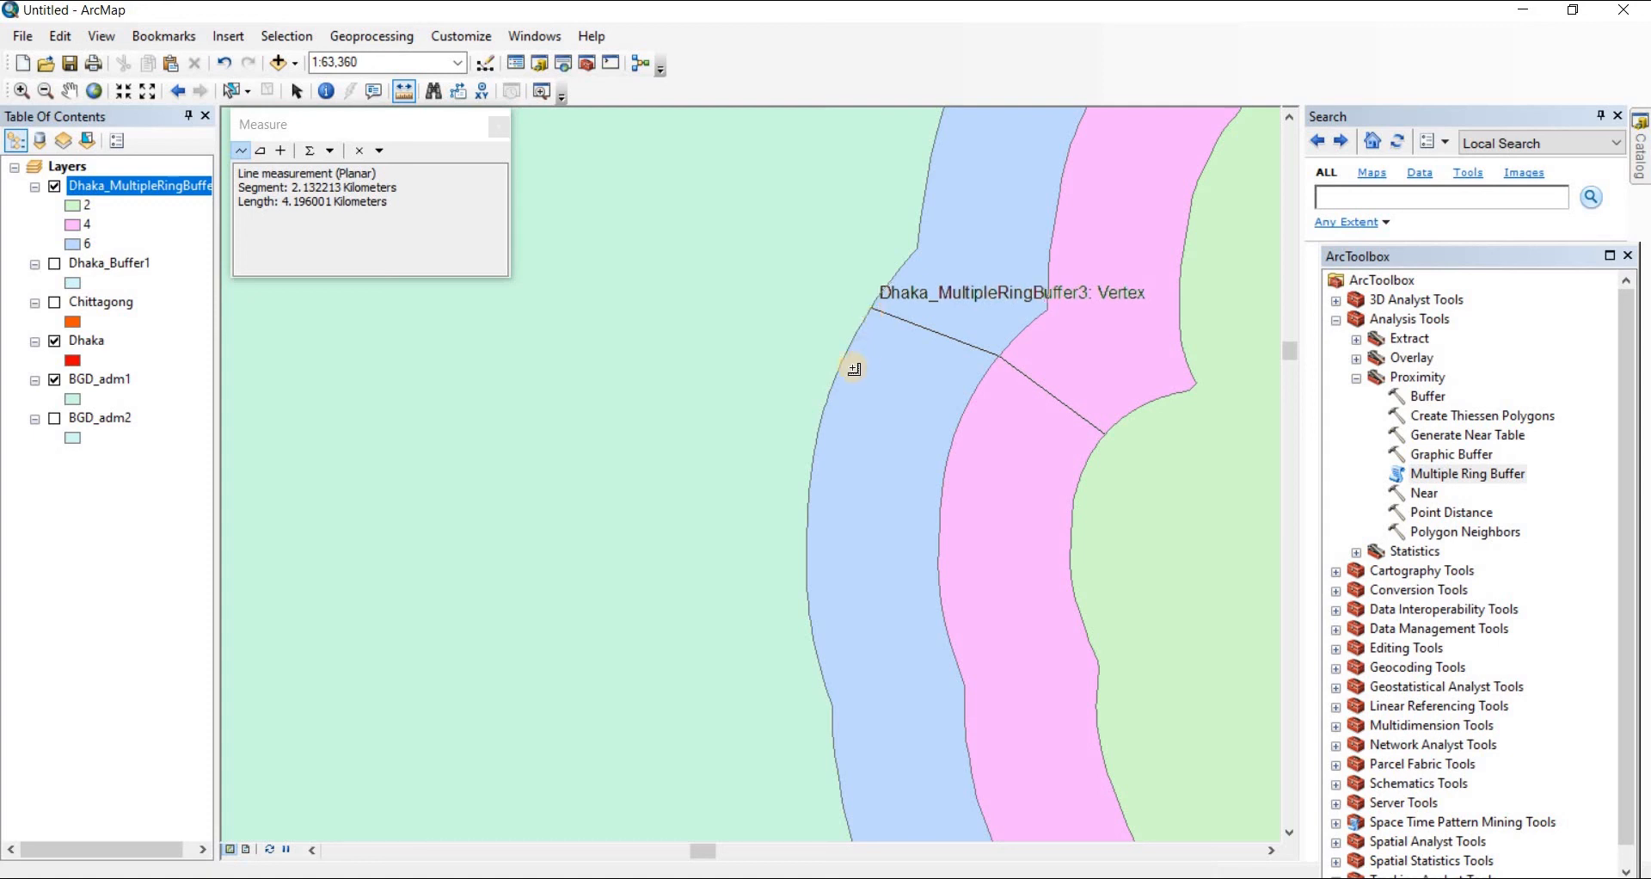
click(493, 129)
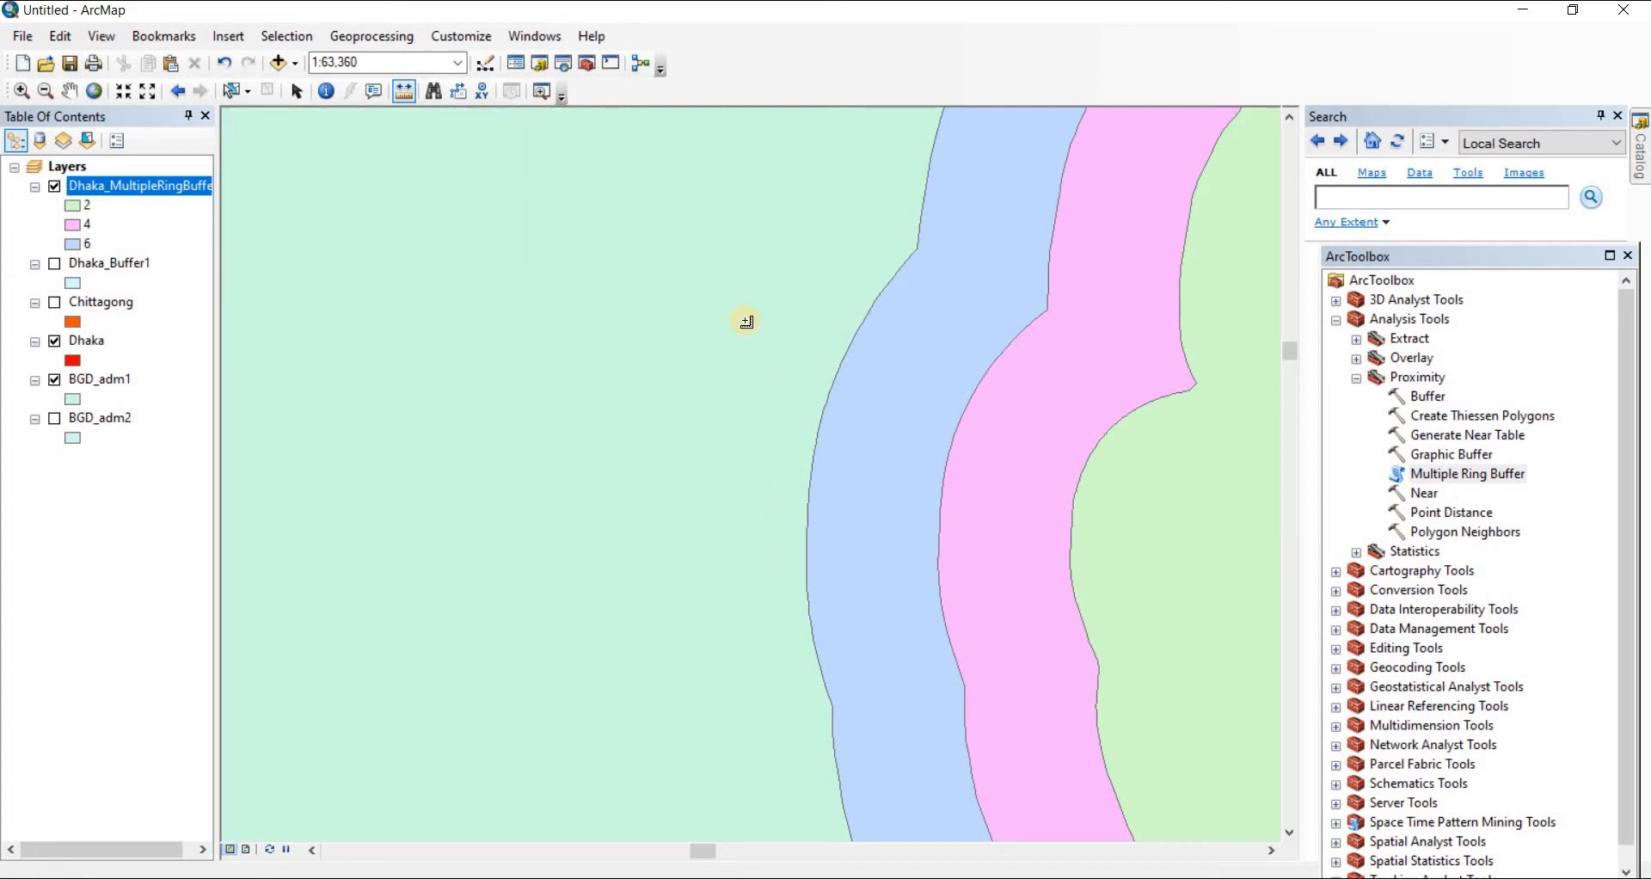
Step: Return to a view of the whole country and switch from measuring to the Select Elements tool
scroll(820, 381, down, 1)
scroll(820, 381, up, 2)
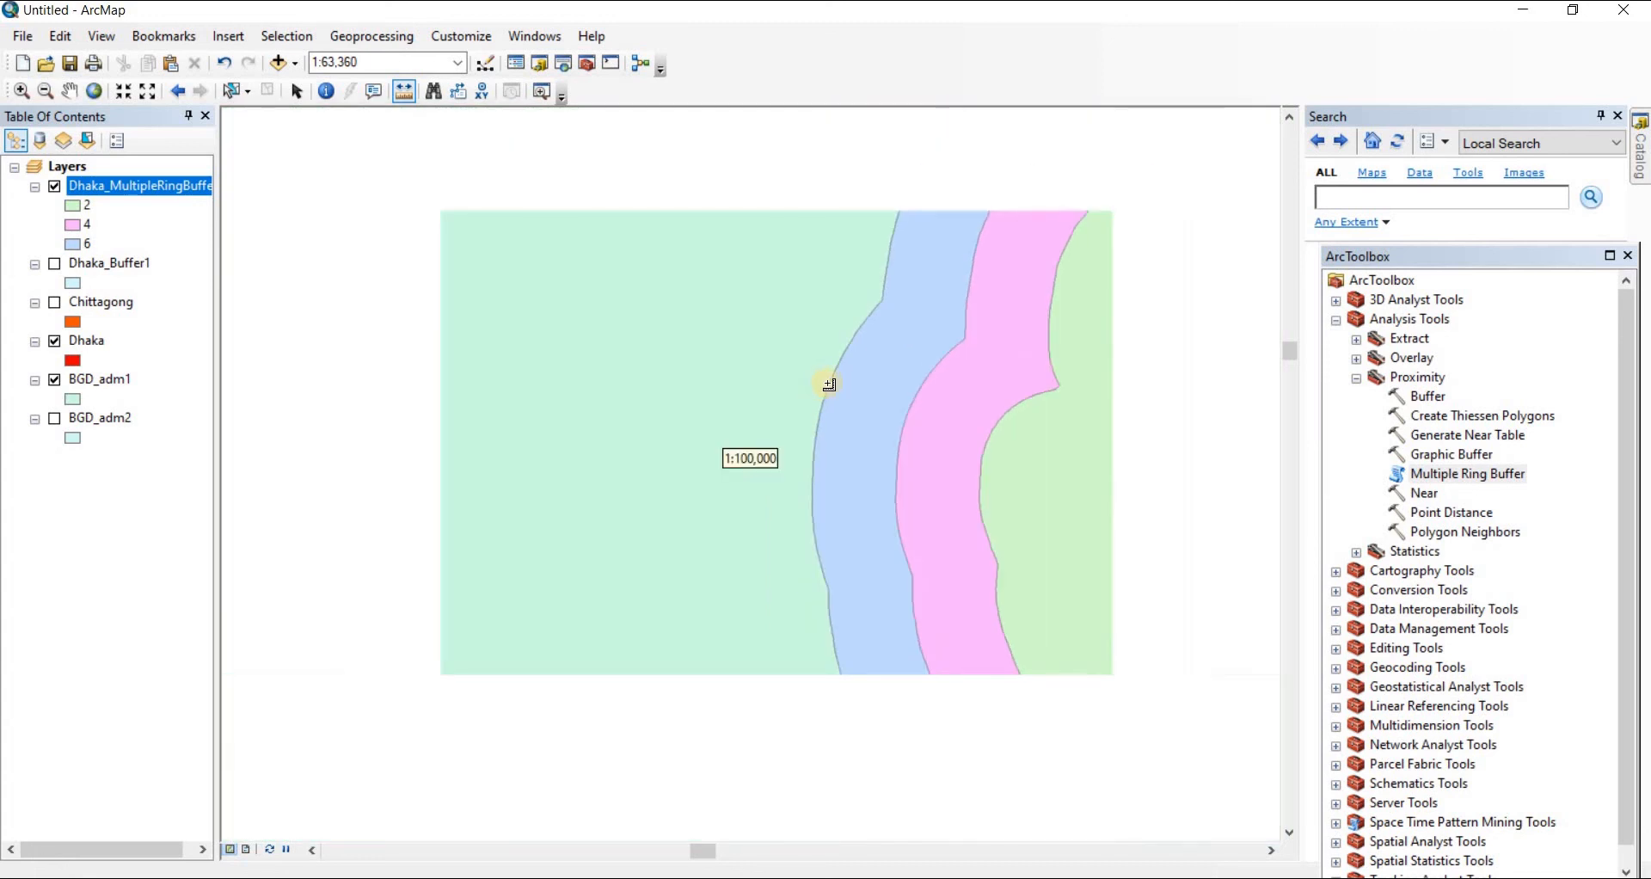
scroll(894, 387, up, 3)
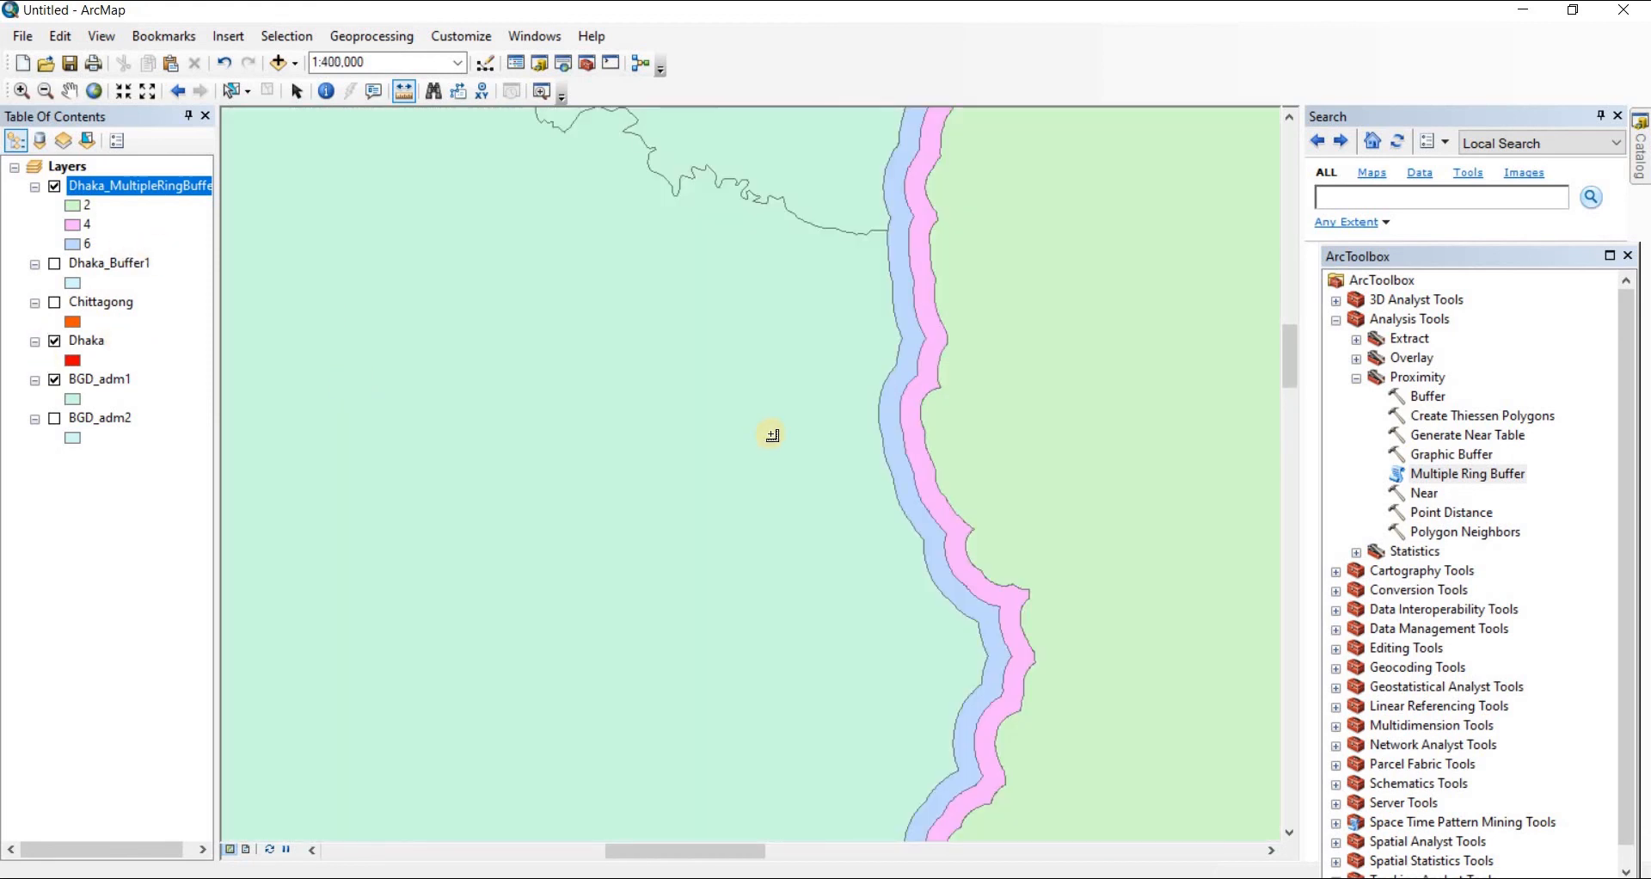
scroll(772, 436, up, 7)
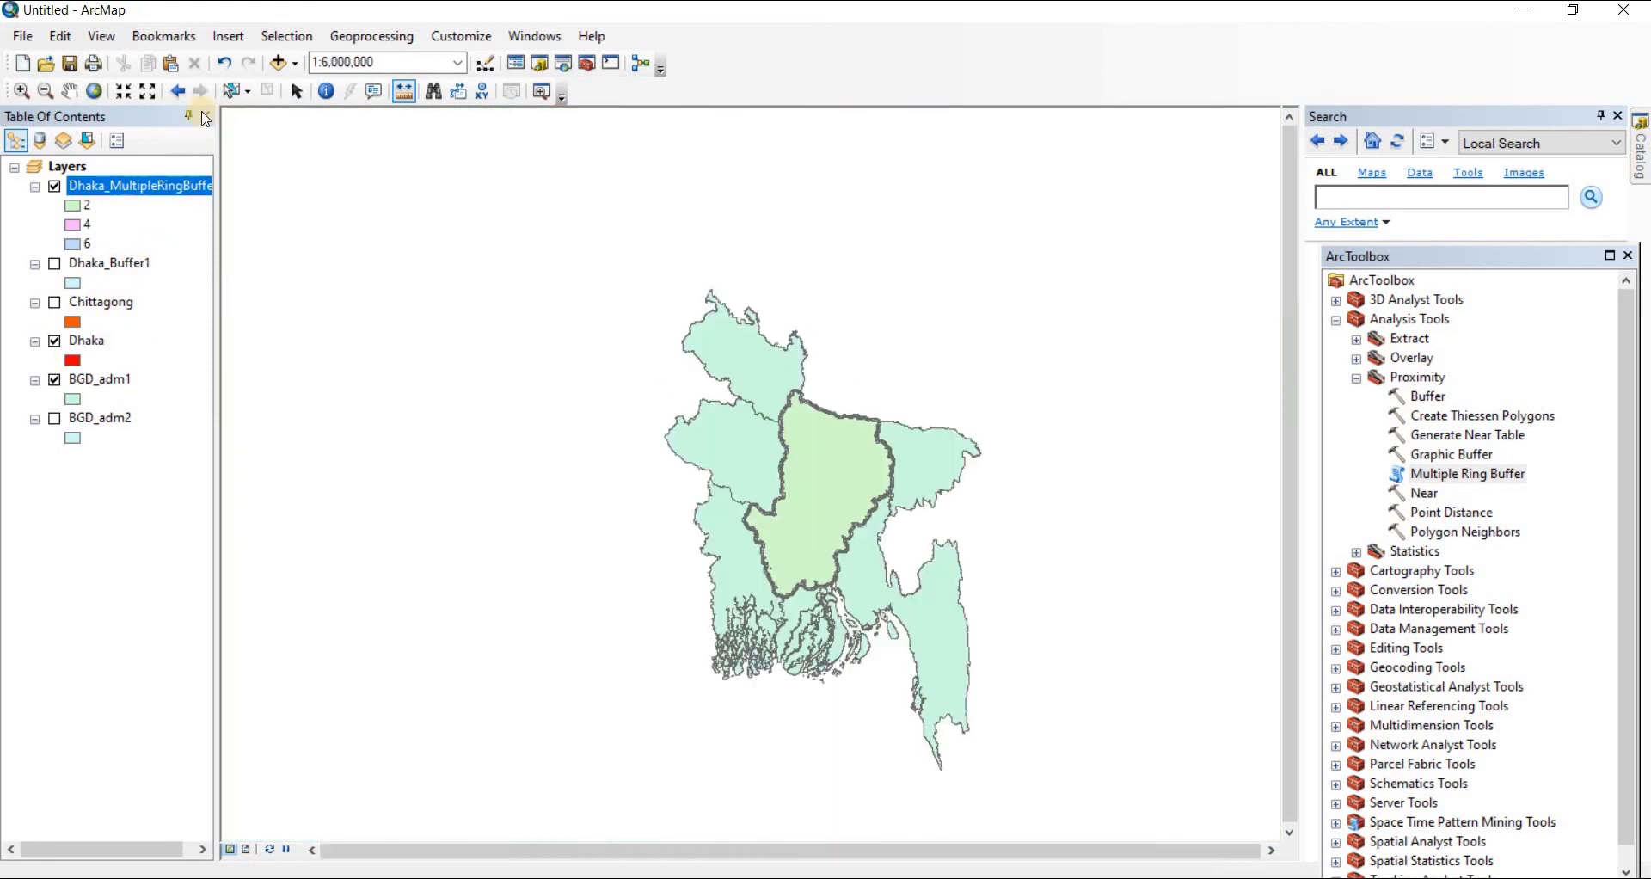
click(296, 91)
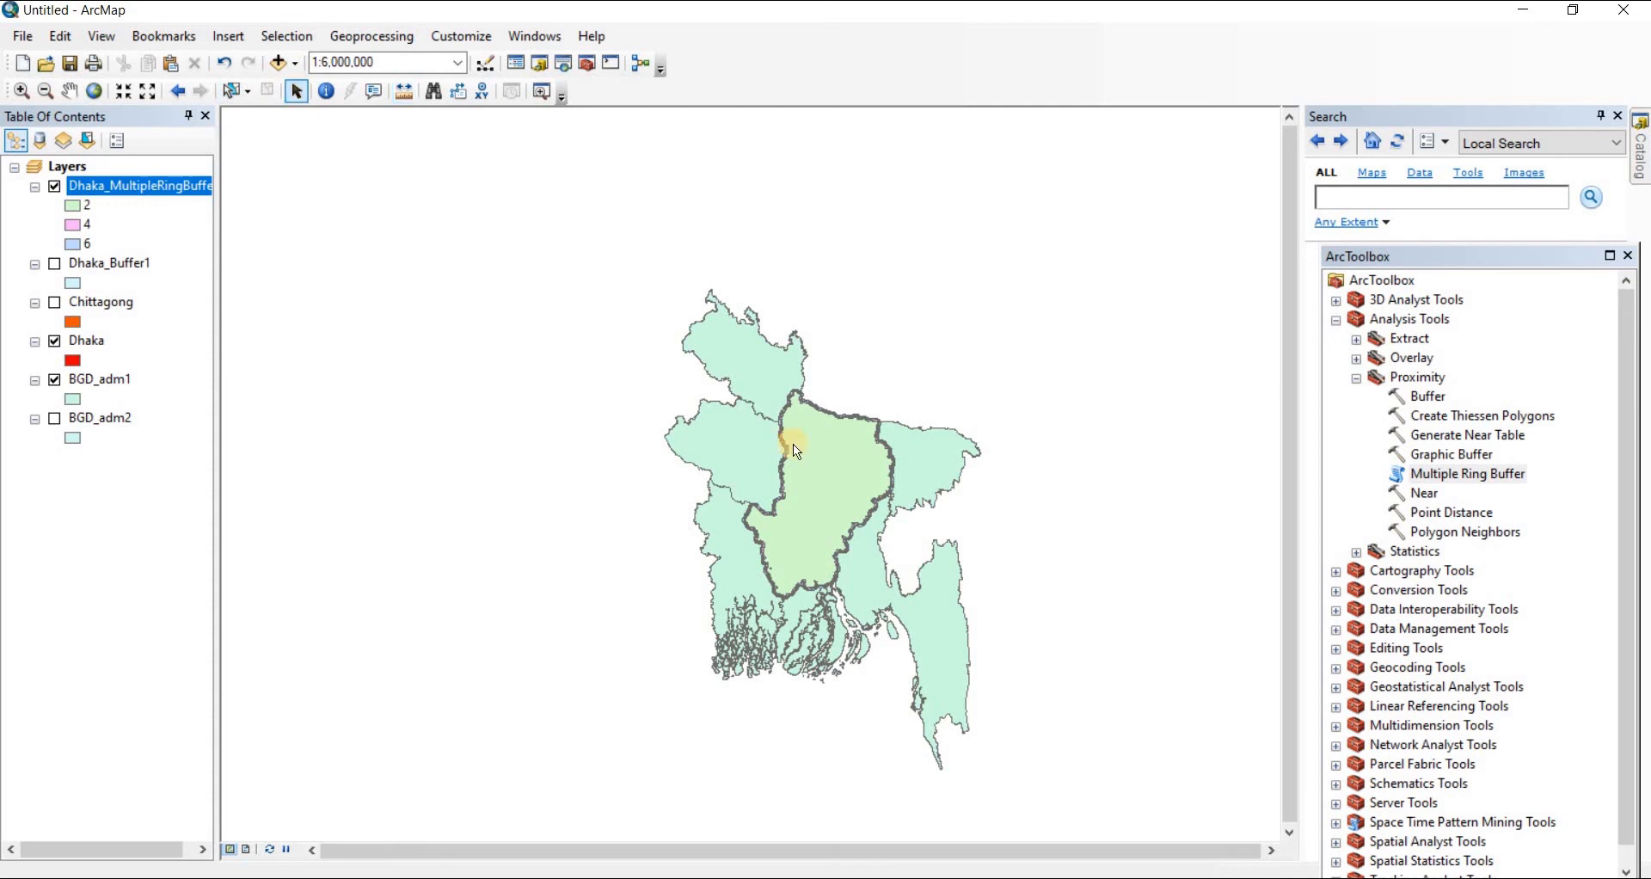
scroll(793, 444, down, 2)
drag(909, 205, 805, 136)
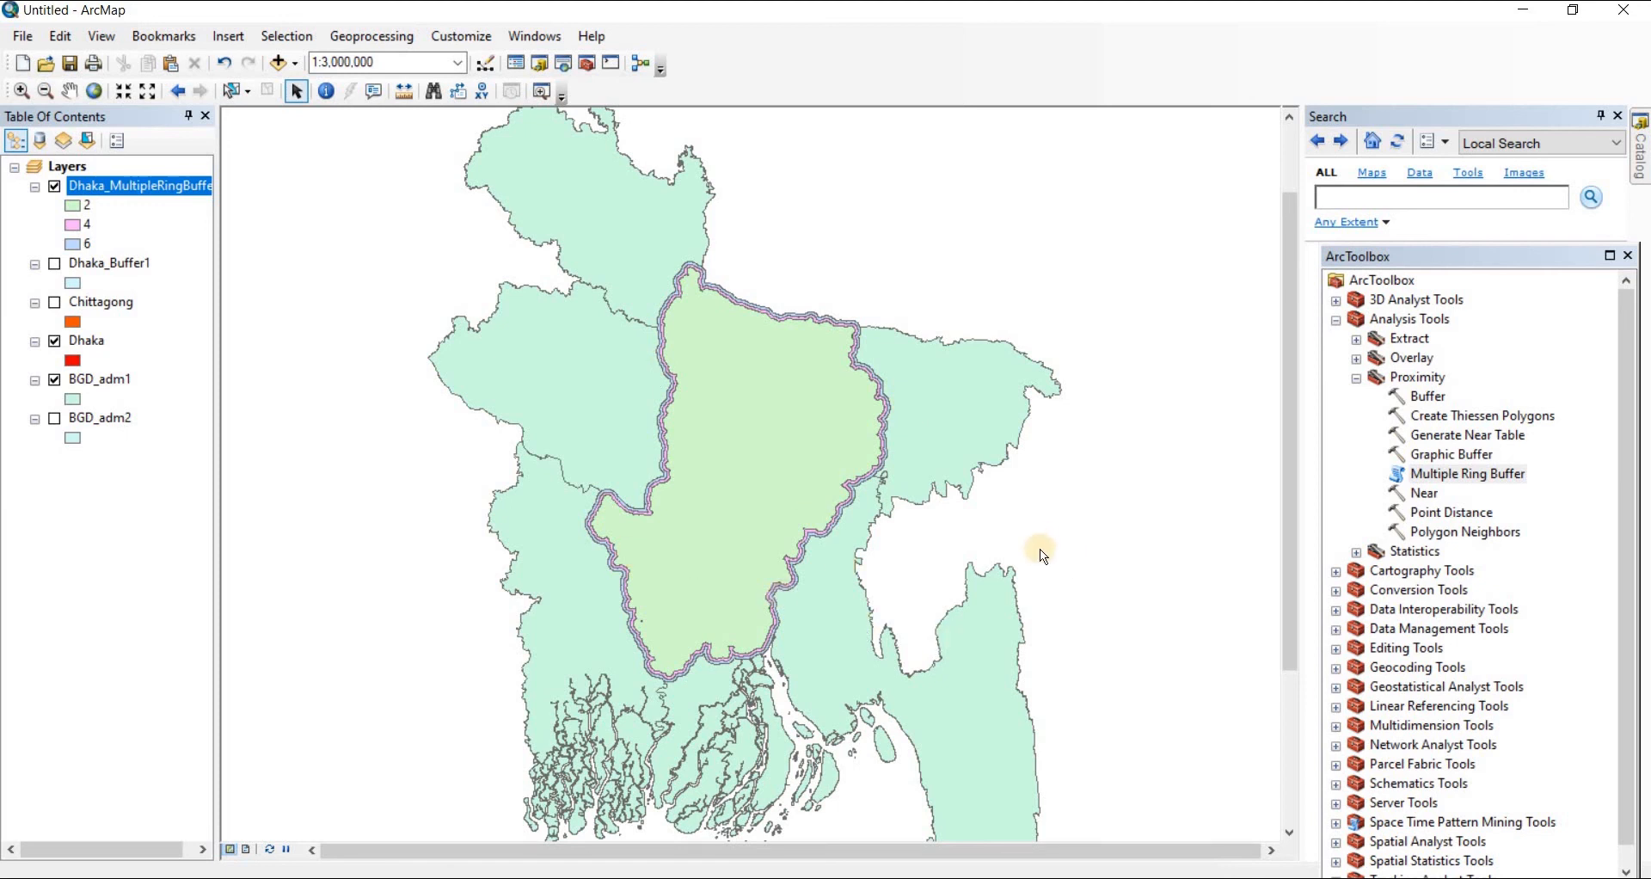
scroll(1040, 541, down, 1)
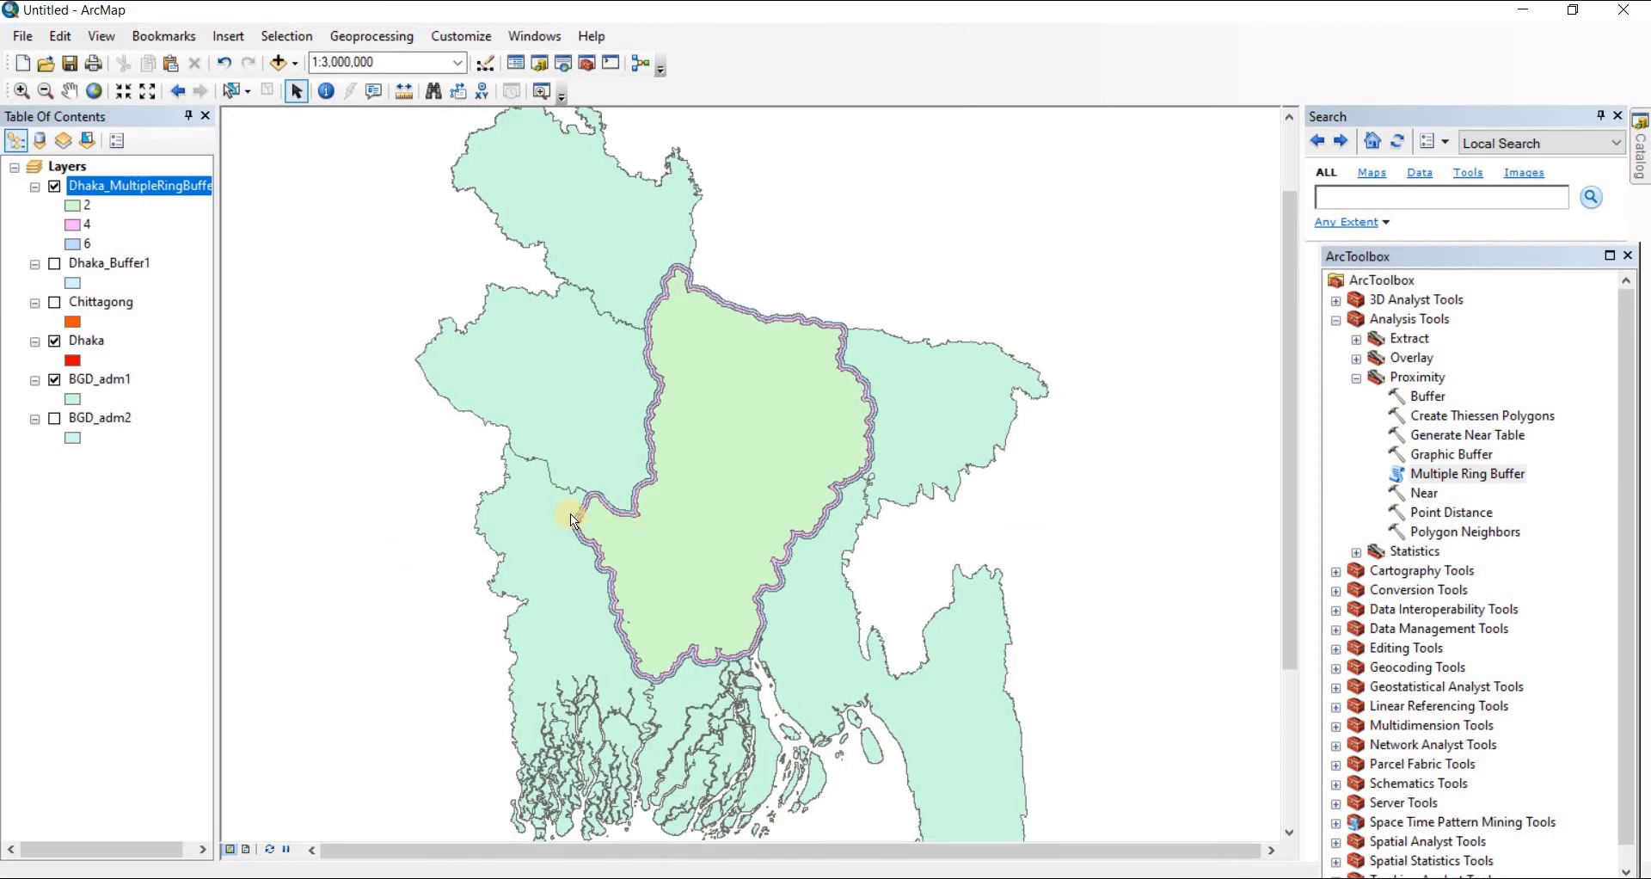
scroll(575, 519, up, 2)
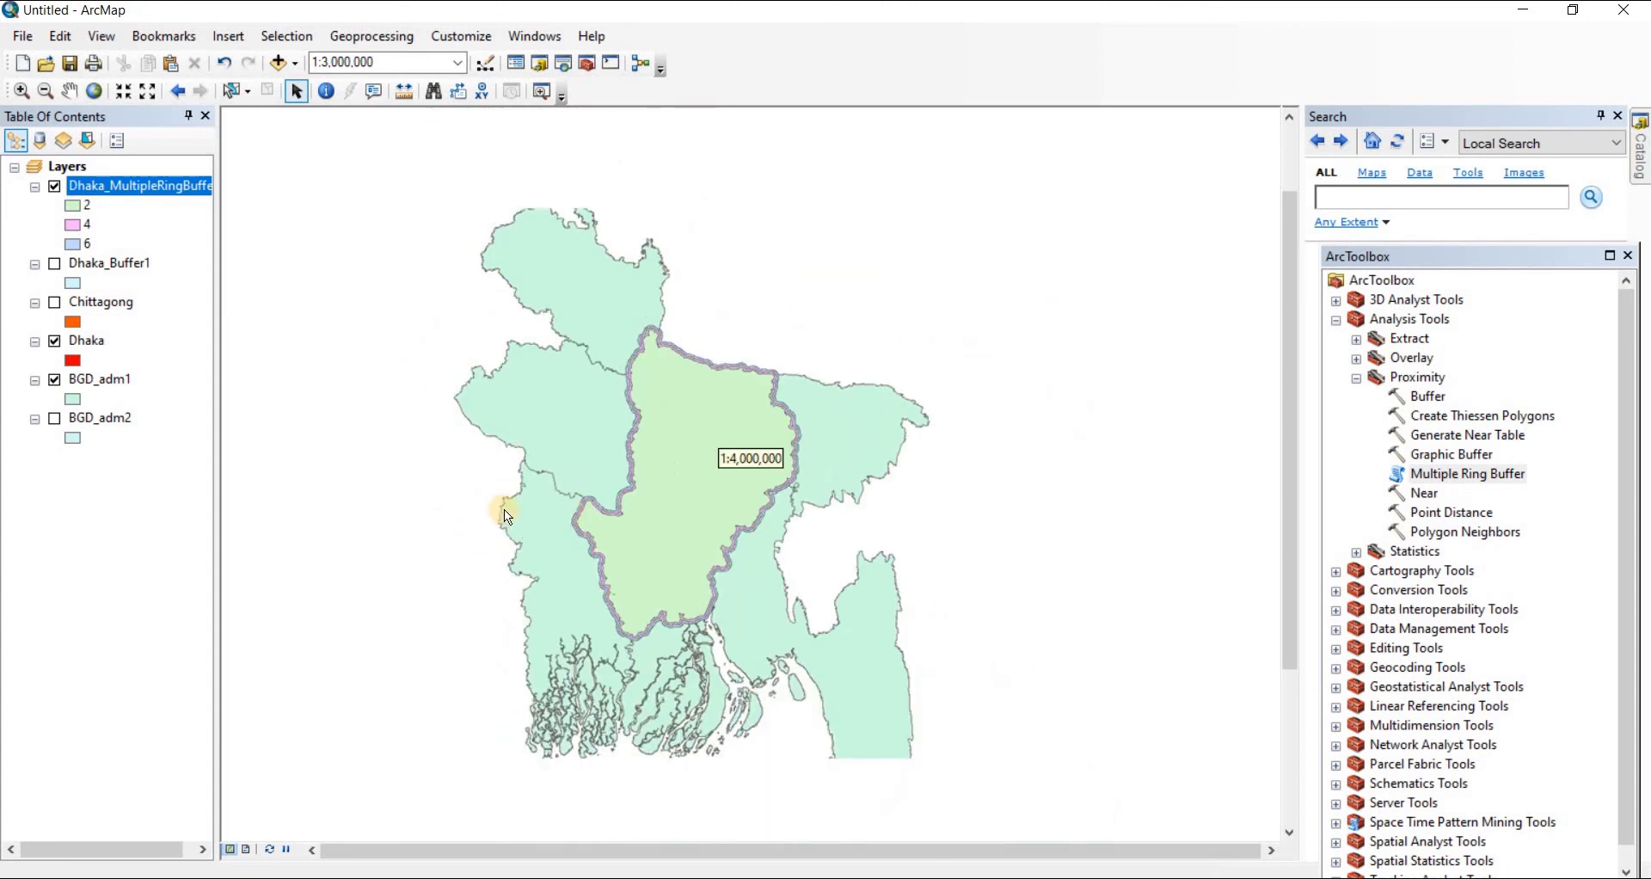